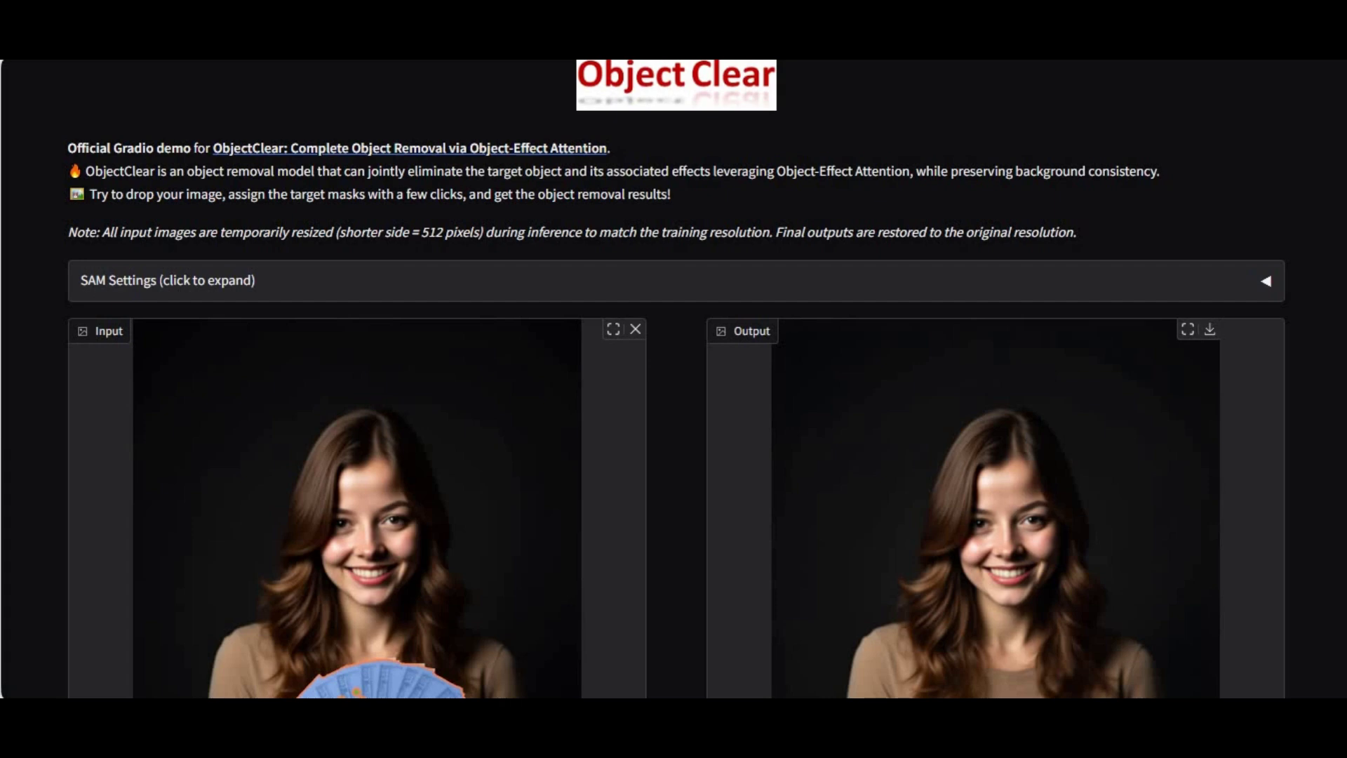
# Scroll the ObjectClear repository page and close the Code clone dropdown.
pyautogui.scroll(-4, 677, 379)
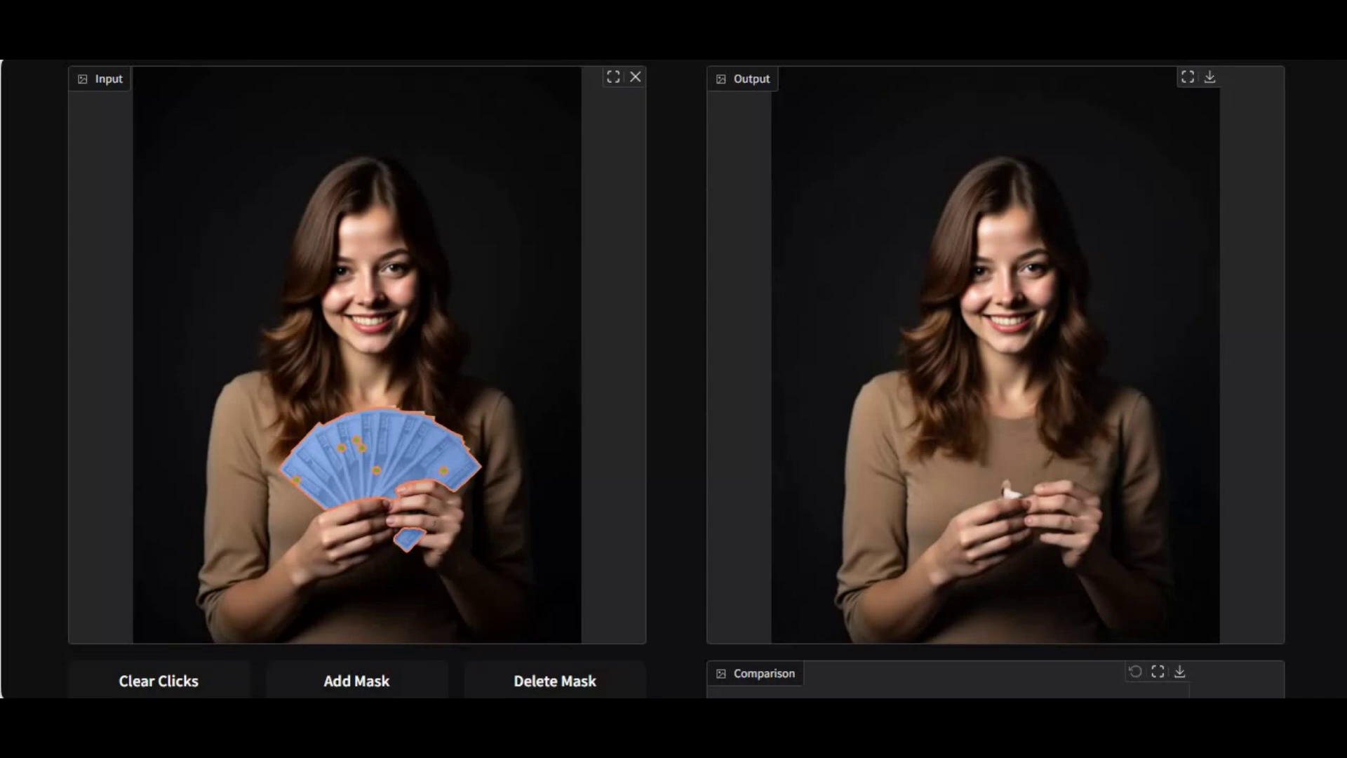
pyautogui.scroll(-9, 674, 379)
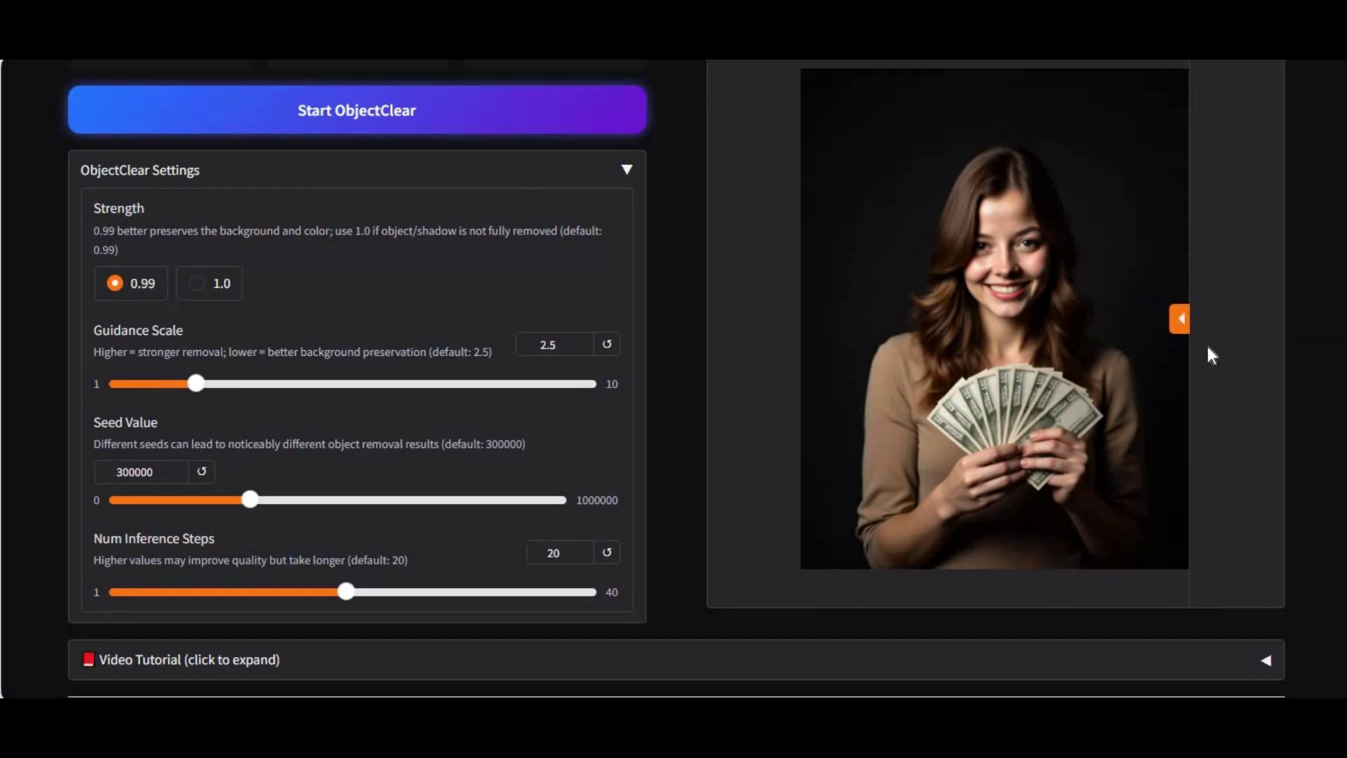
pyautogui.scroll(-5, 674, 379)
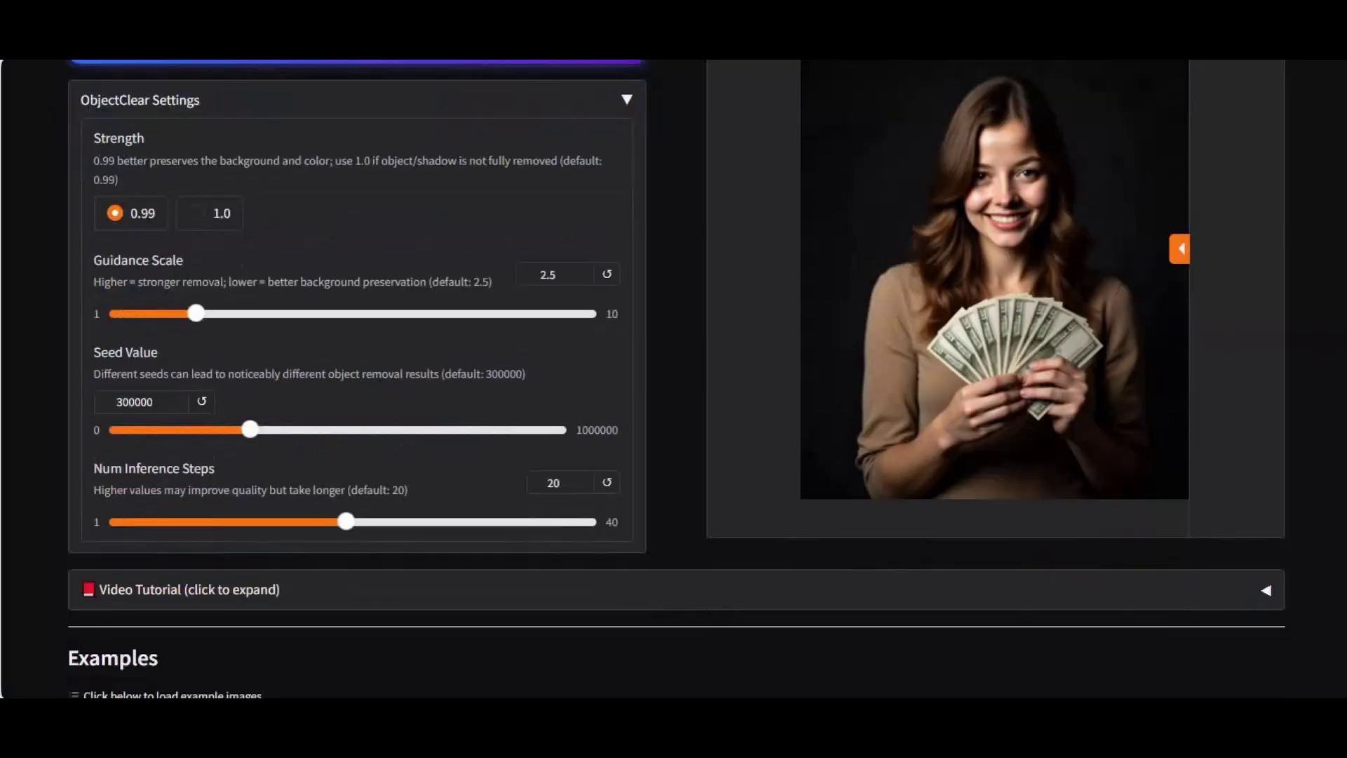
pyautogui.scroll(15, 1340, 348)
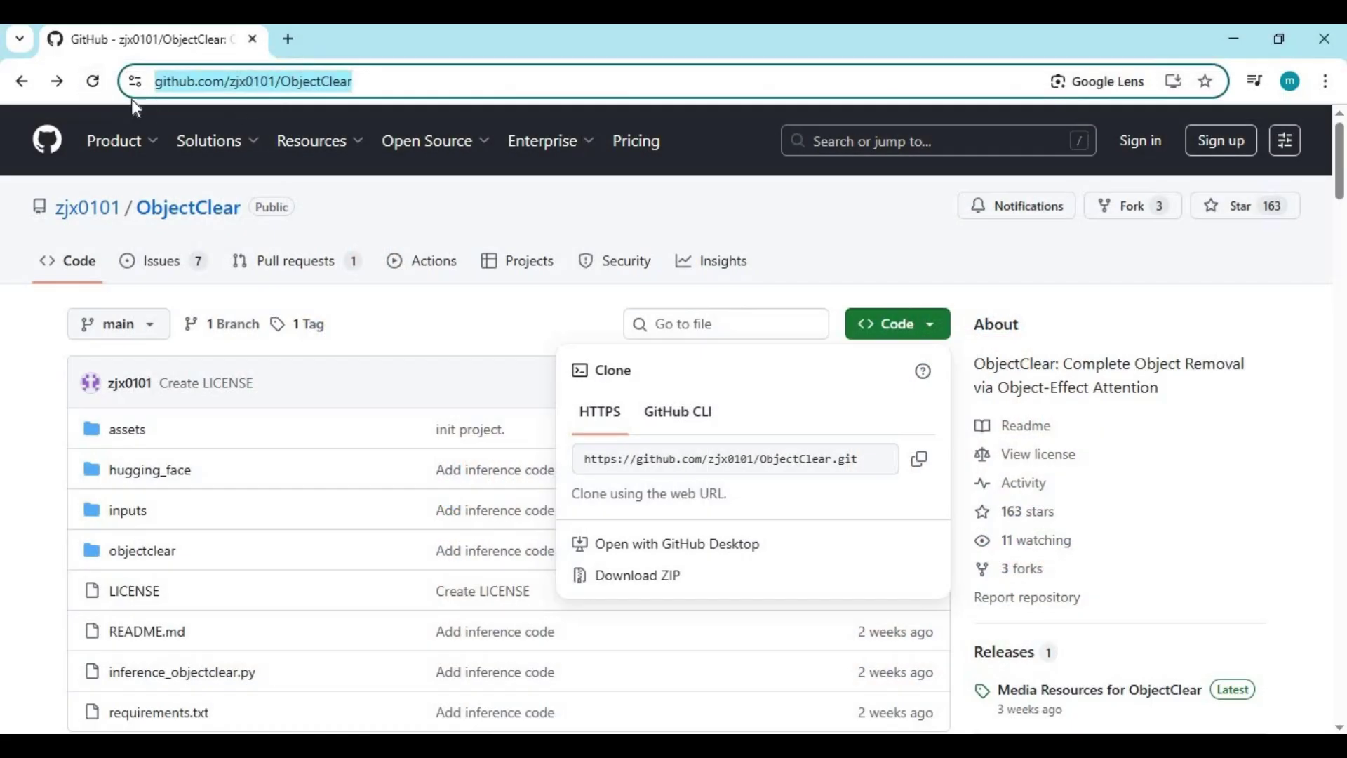
pyautogui.click(51, 333)
# Read through the ObjectClear README sections, then follow its Hugging Face demo badge.
pyautogui.scroll(-7, 106, 301)
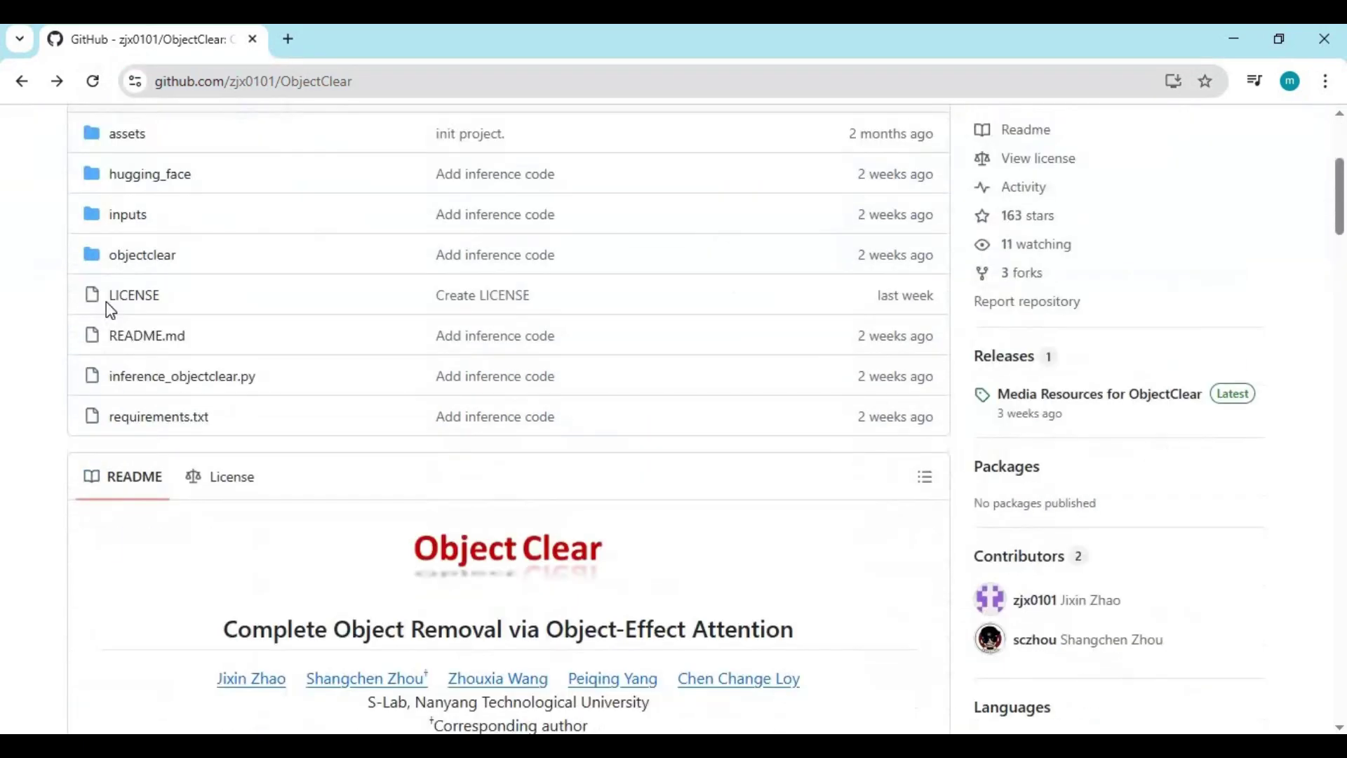
pyautogui.scroll(-16, 107, 311)
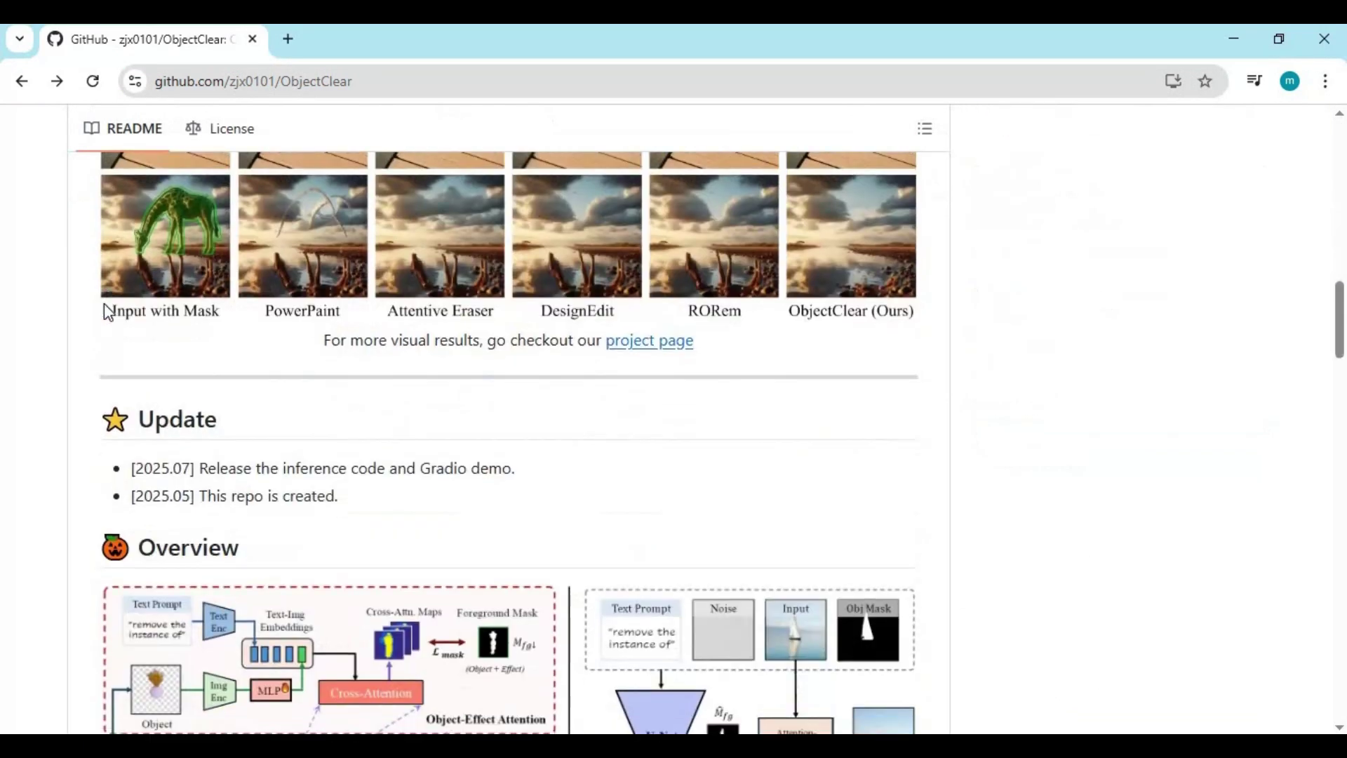
pyautogui.scroll(-8, 109, 314)
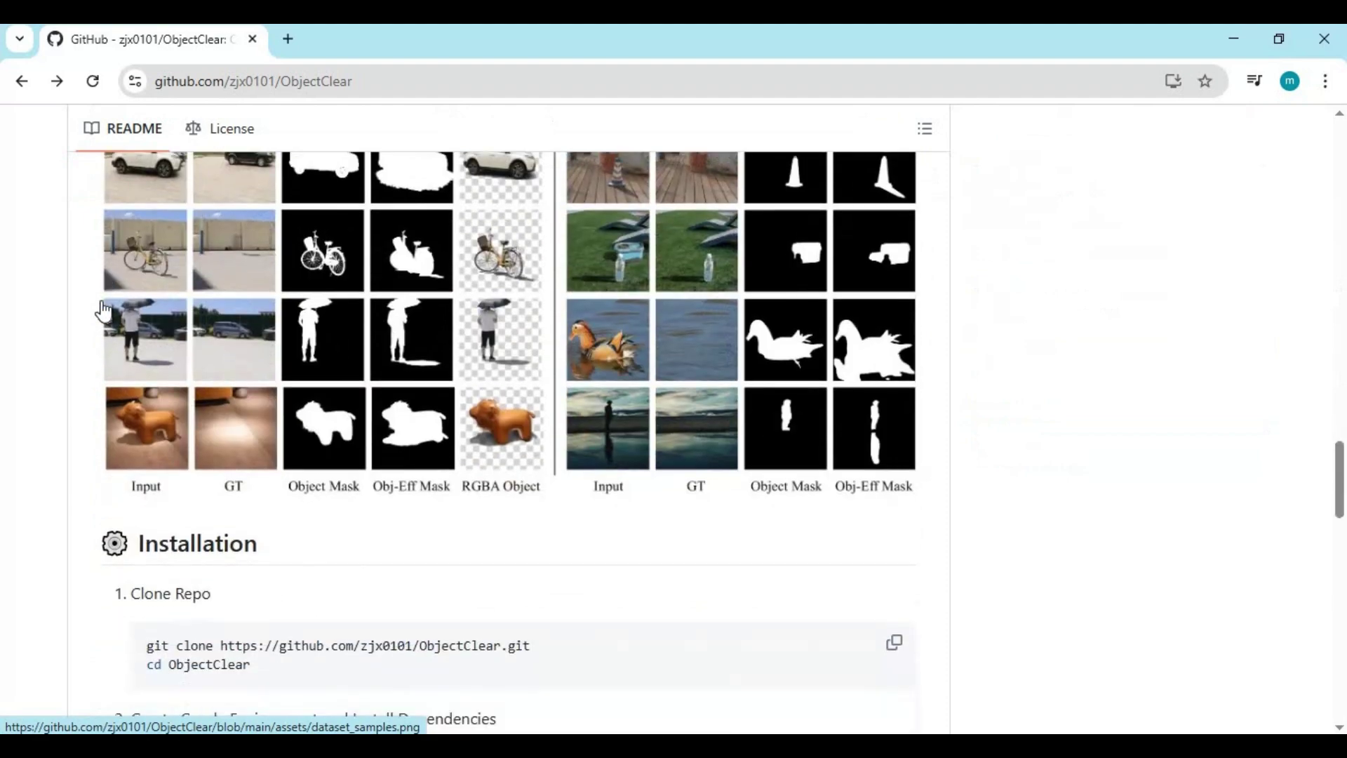
pyautogui.scroll(6, 102, 309)
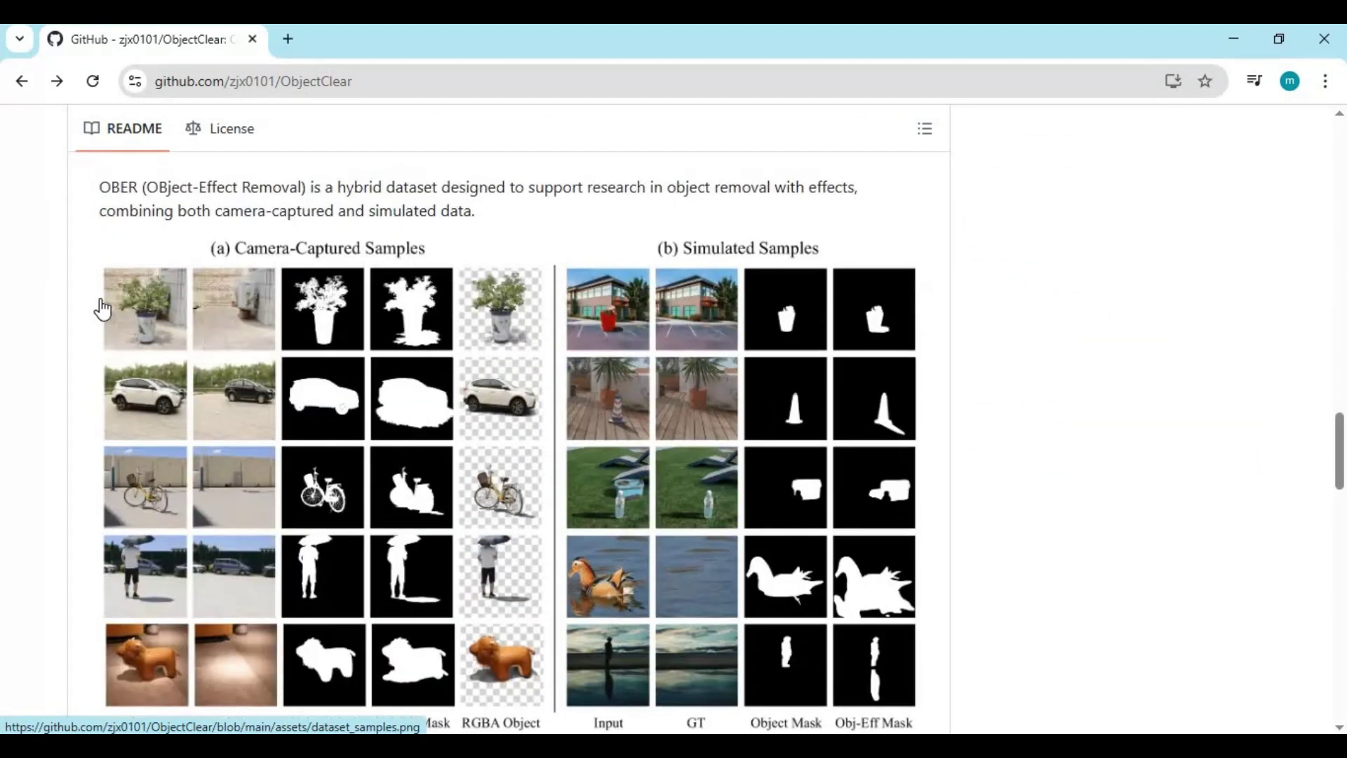
pyautogui.scroll(-12, 102, 309)
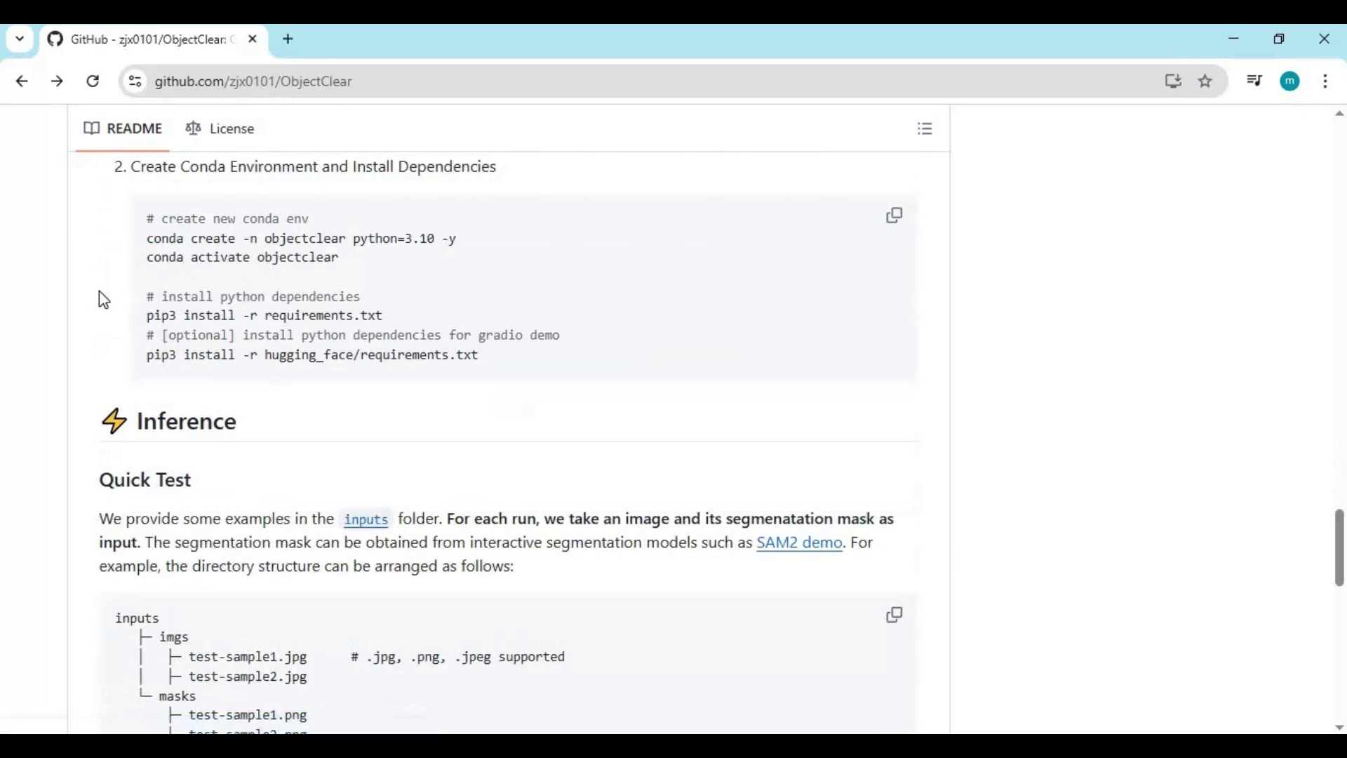
pyautogui.scroll(-4, 100, 296)
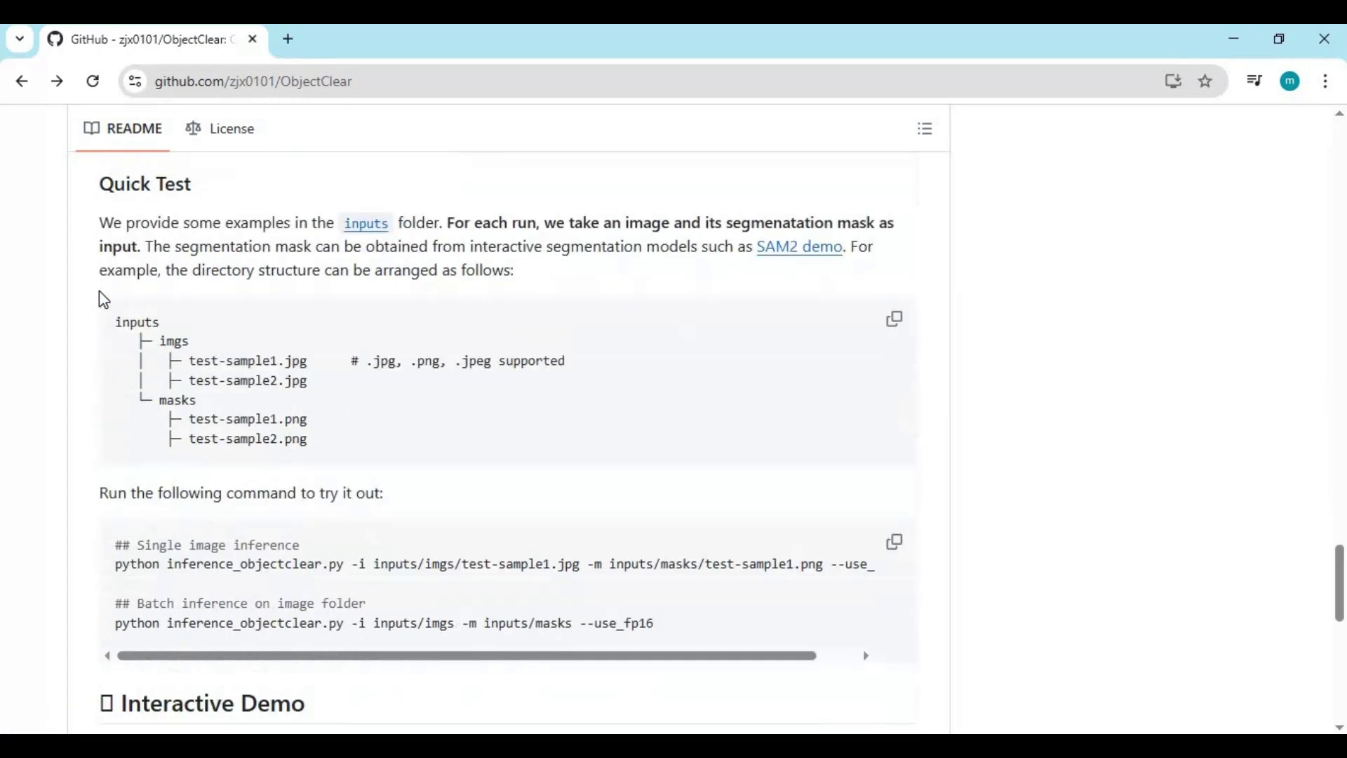
pyautogui.scroll(-4, 125, 266)
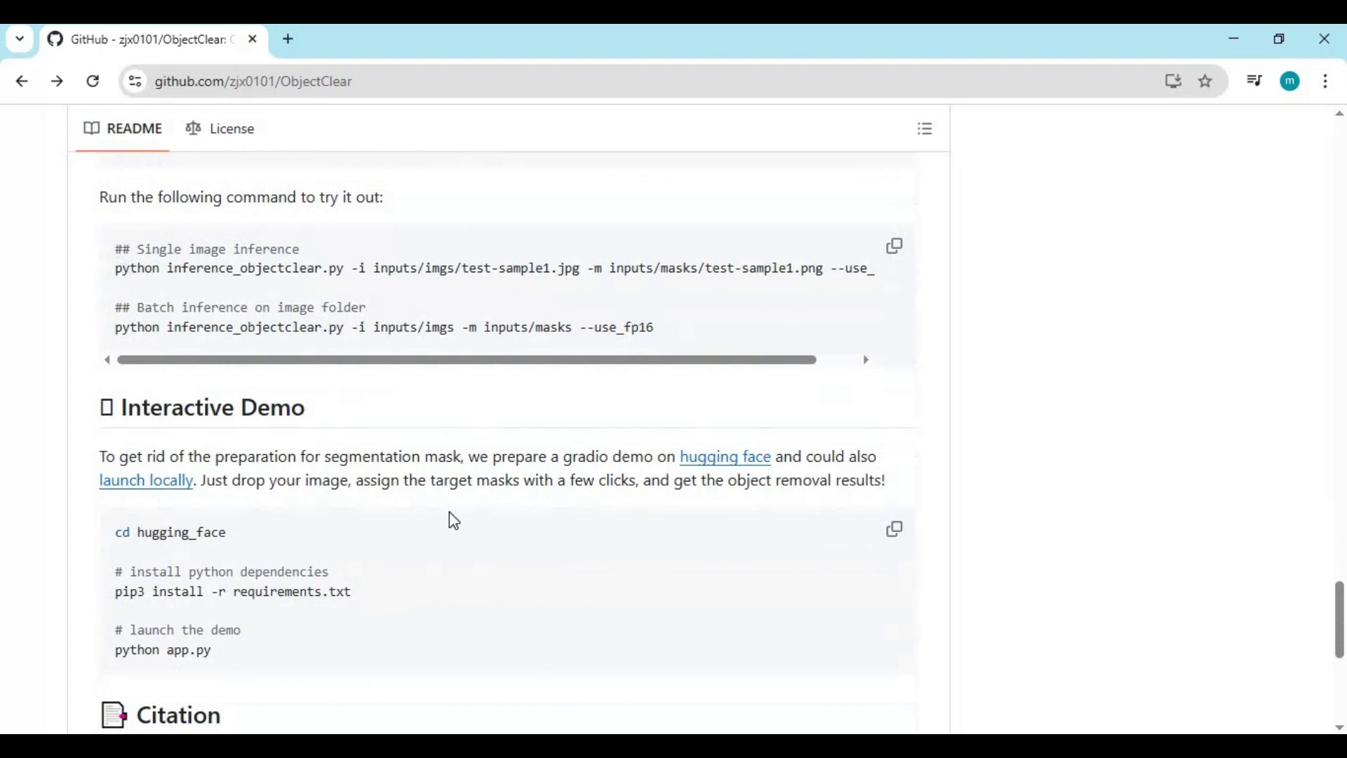
pyautogui.scroll(-4, 472, 520)
pyautogui.scroll(18, 472, 514)
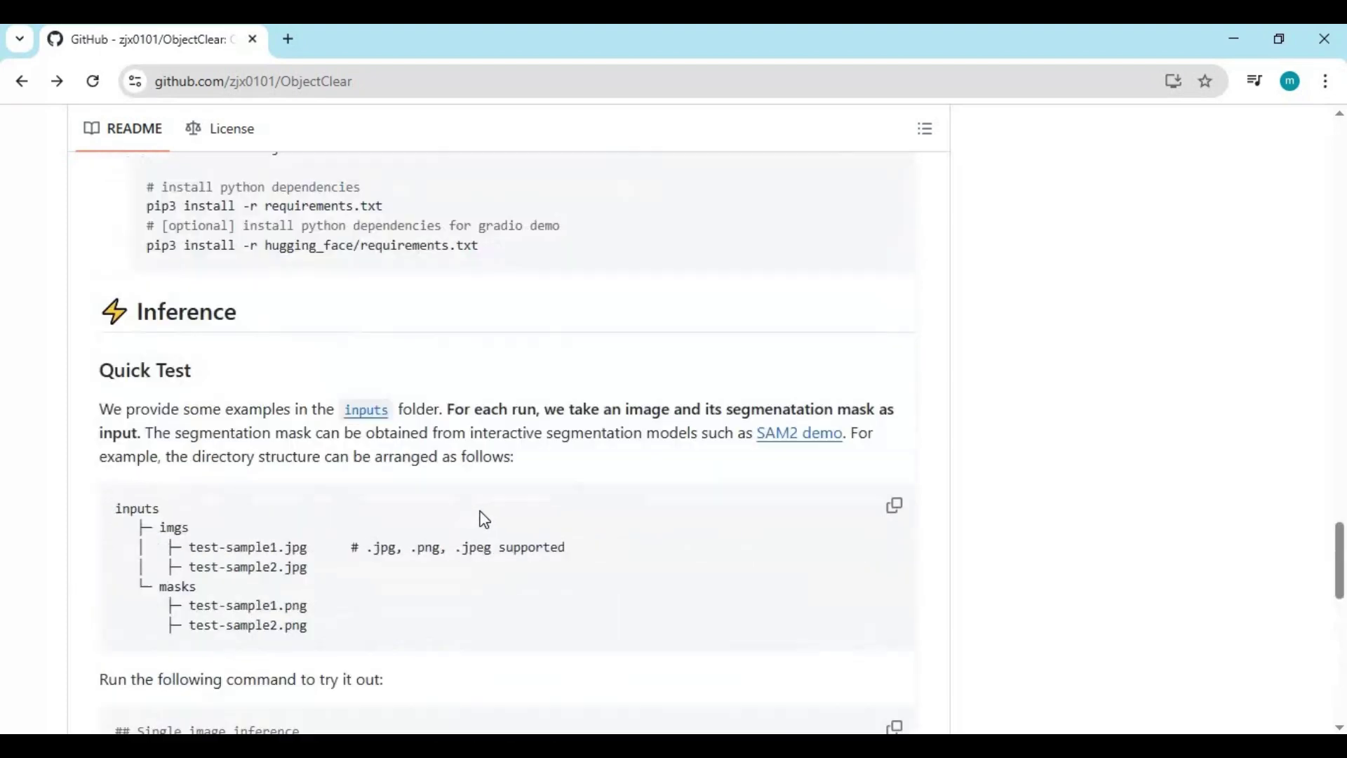
pyautogui.scroll(3, 484, 519)
pyautogui.scroll(-5, 481, 516)
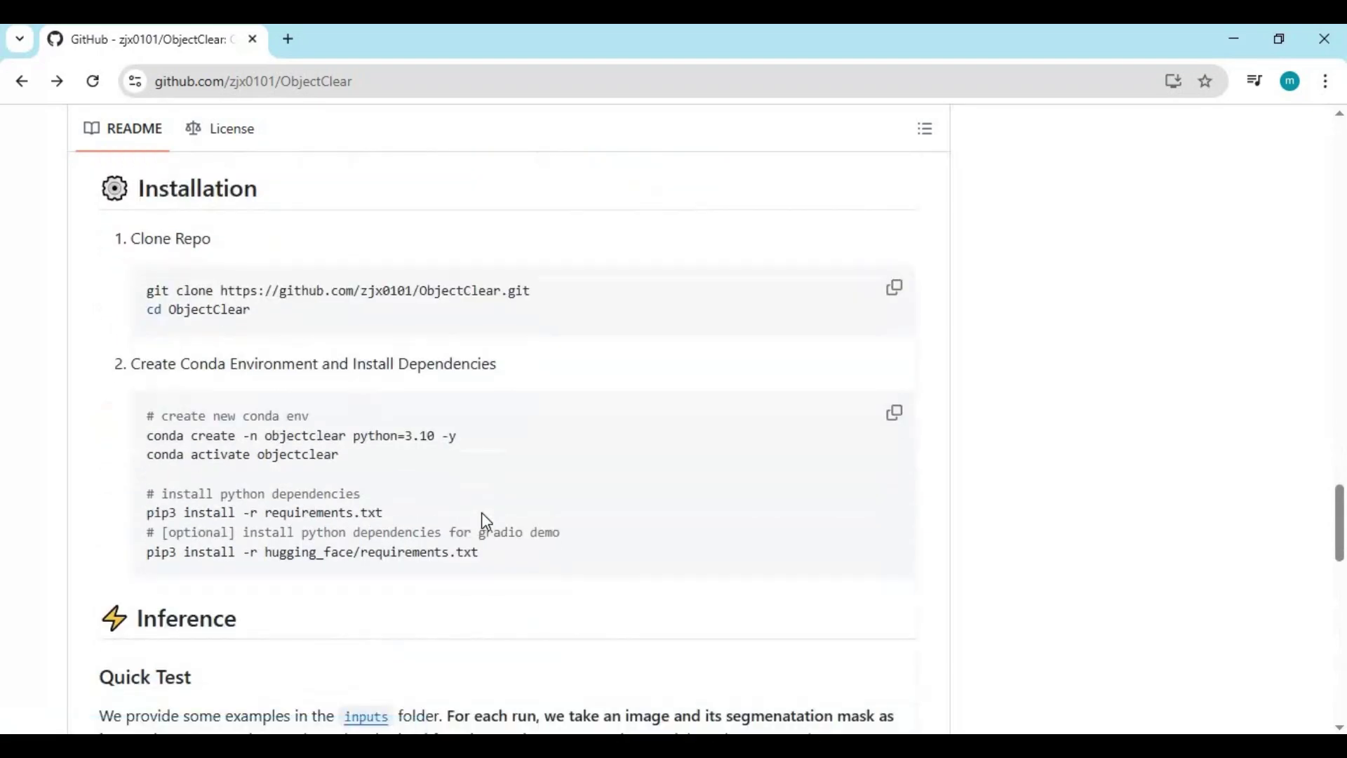
pyautogui.scroll(10, 481, 516)
pyautogui.scroll(15, 486, 519)
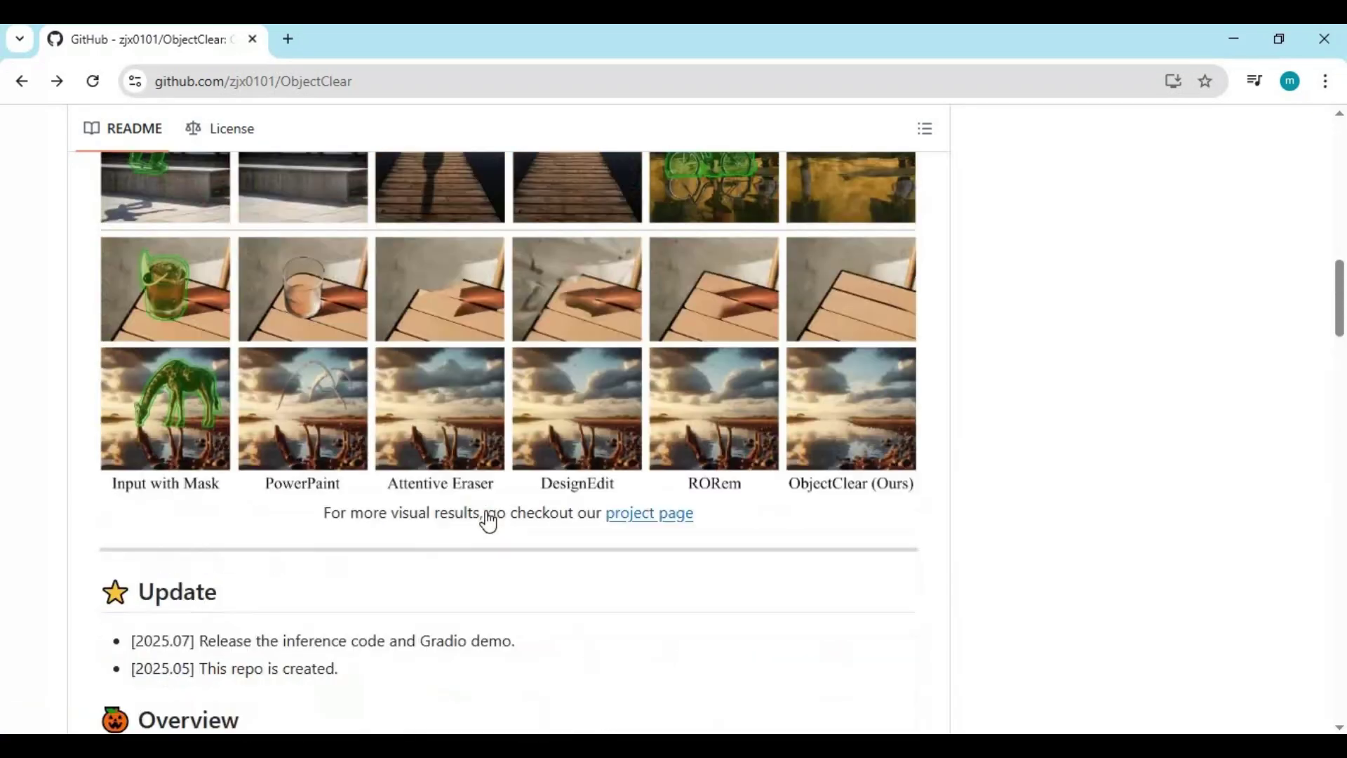
pyautogui.scroll(3, 489, 523)
pyautogui.scroll(-1, 490, 524)
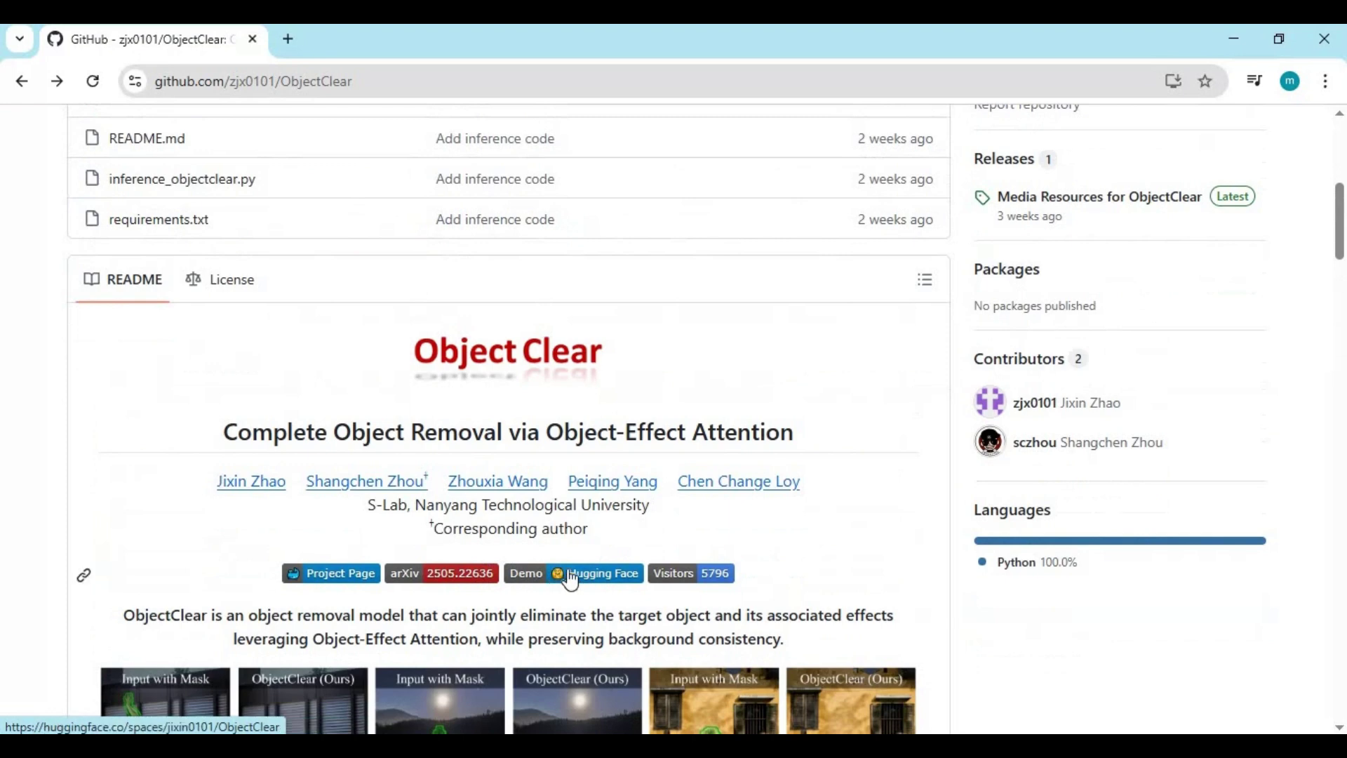
pyautogui.click(572, 580)
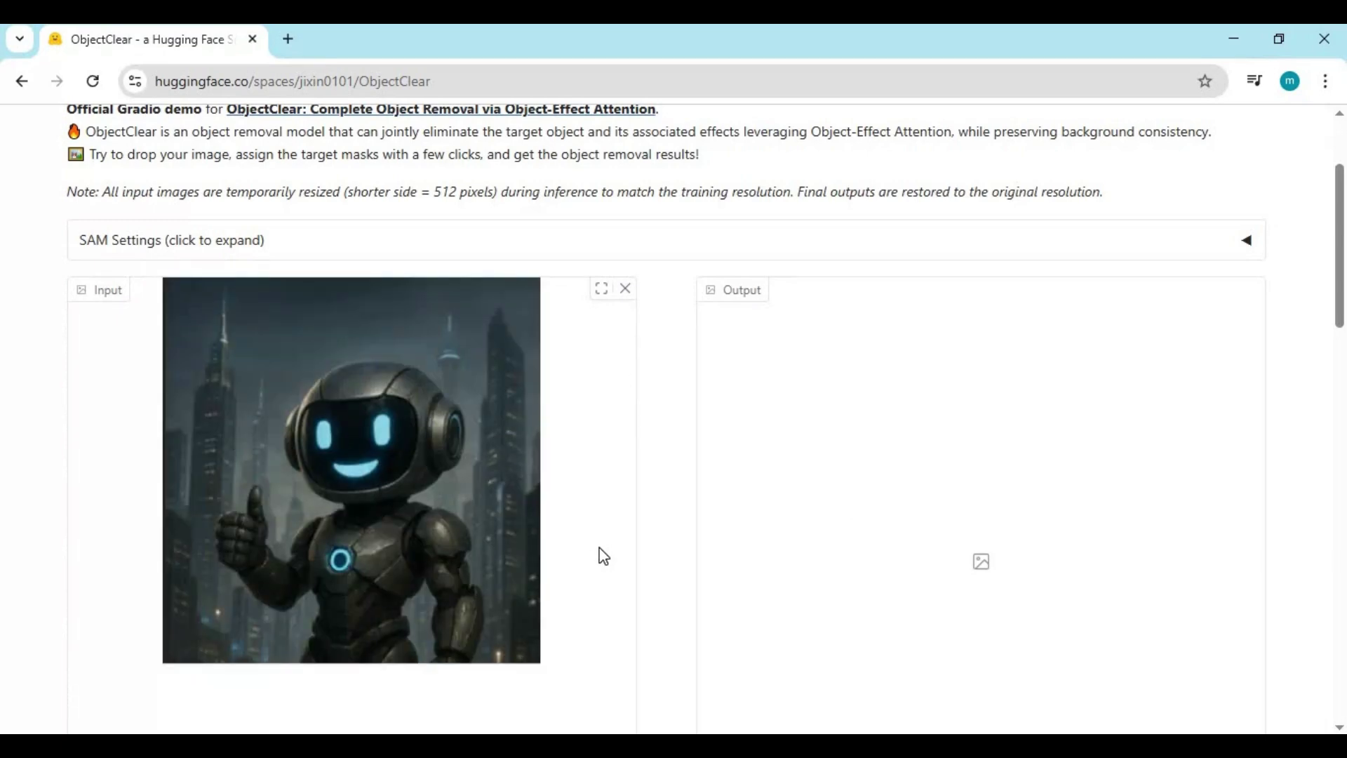
# Scroll the ObjectClear Space page to view its buttons and robot example.
pyautogui.scroll(-5, 596, 546)
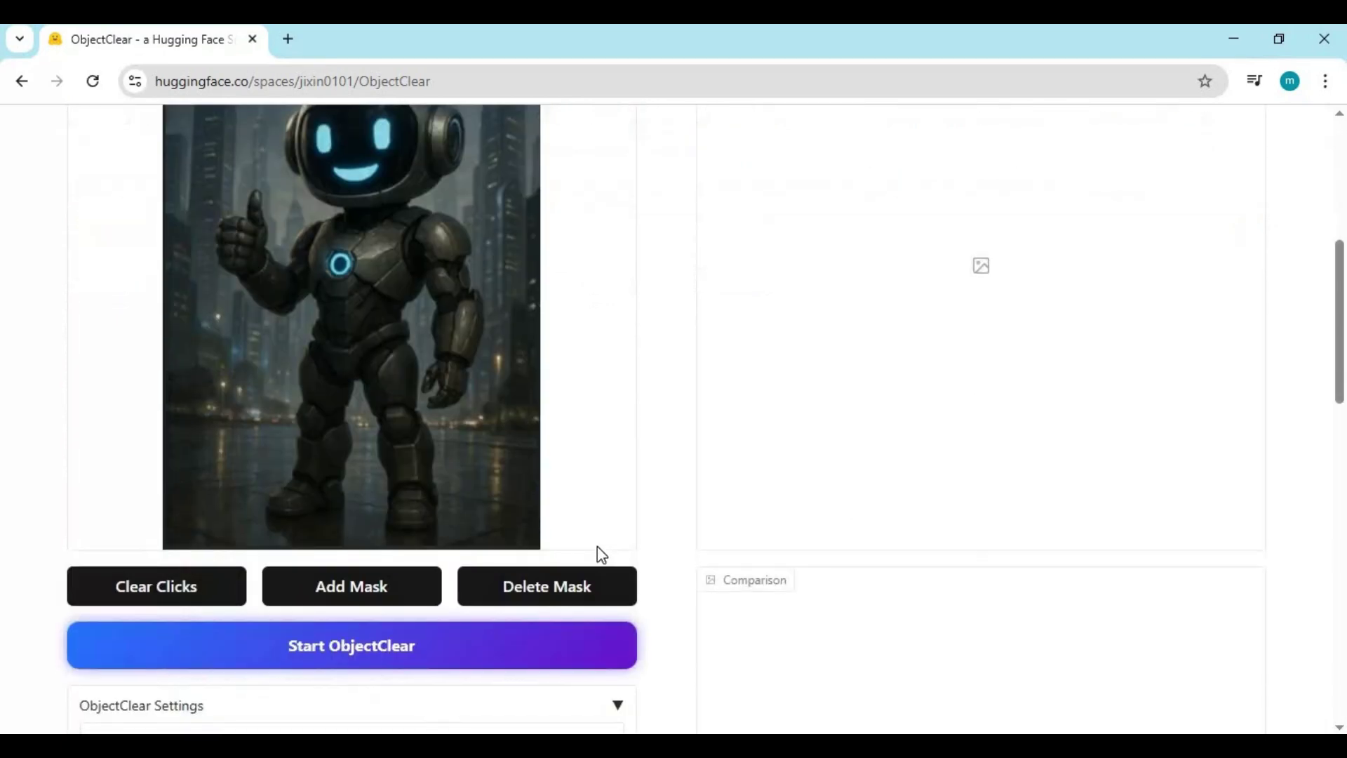
pyautogui.scroll(4, 421, 475)
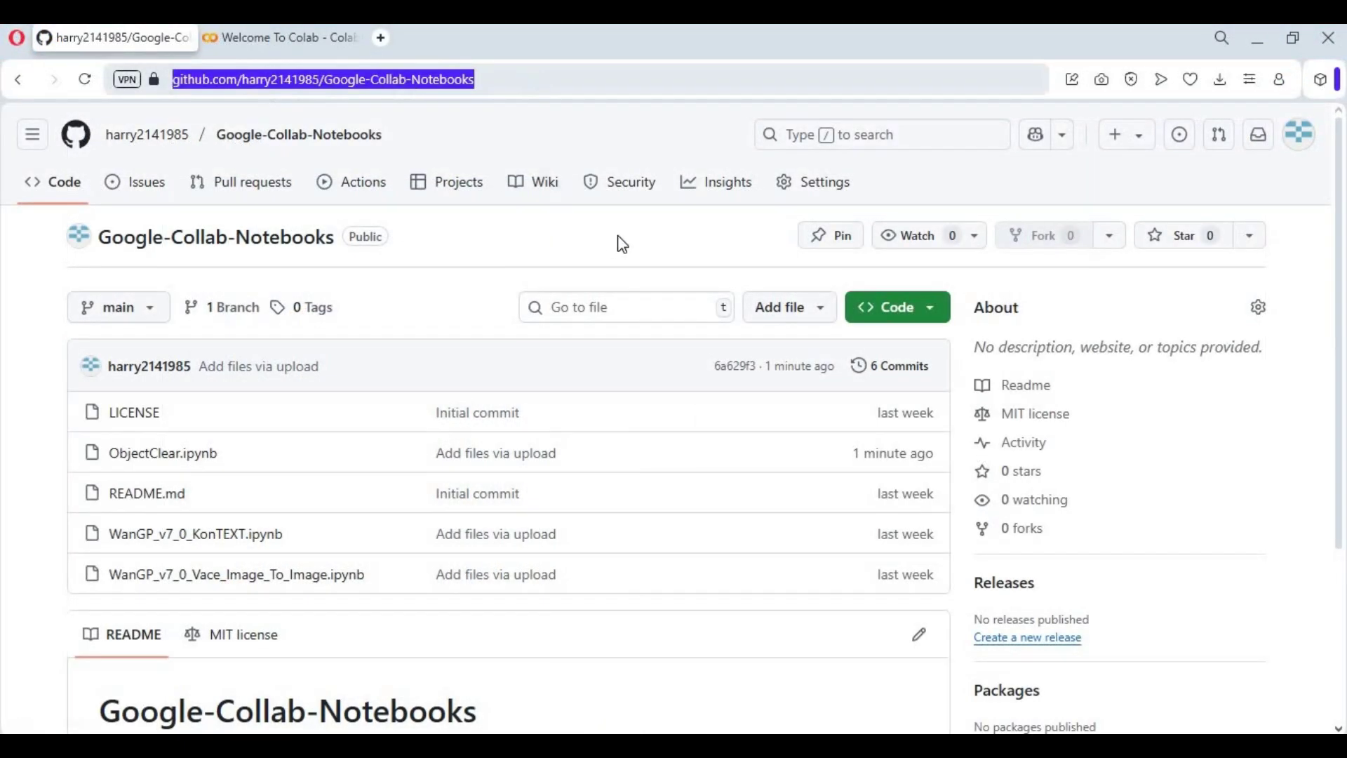
# Preview ObjectClear.ipynb in the Google-Collab-Notebooks repository, then return to the Colab tab.
pyautogui.scroll(-4, 623, 244)
pyautogui.scroll(4, 515, 388)
pyautogui.click(156, 456)
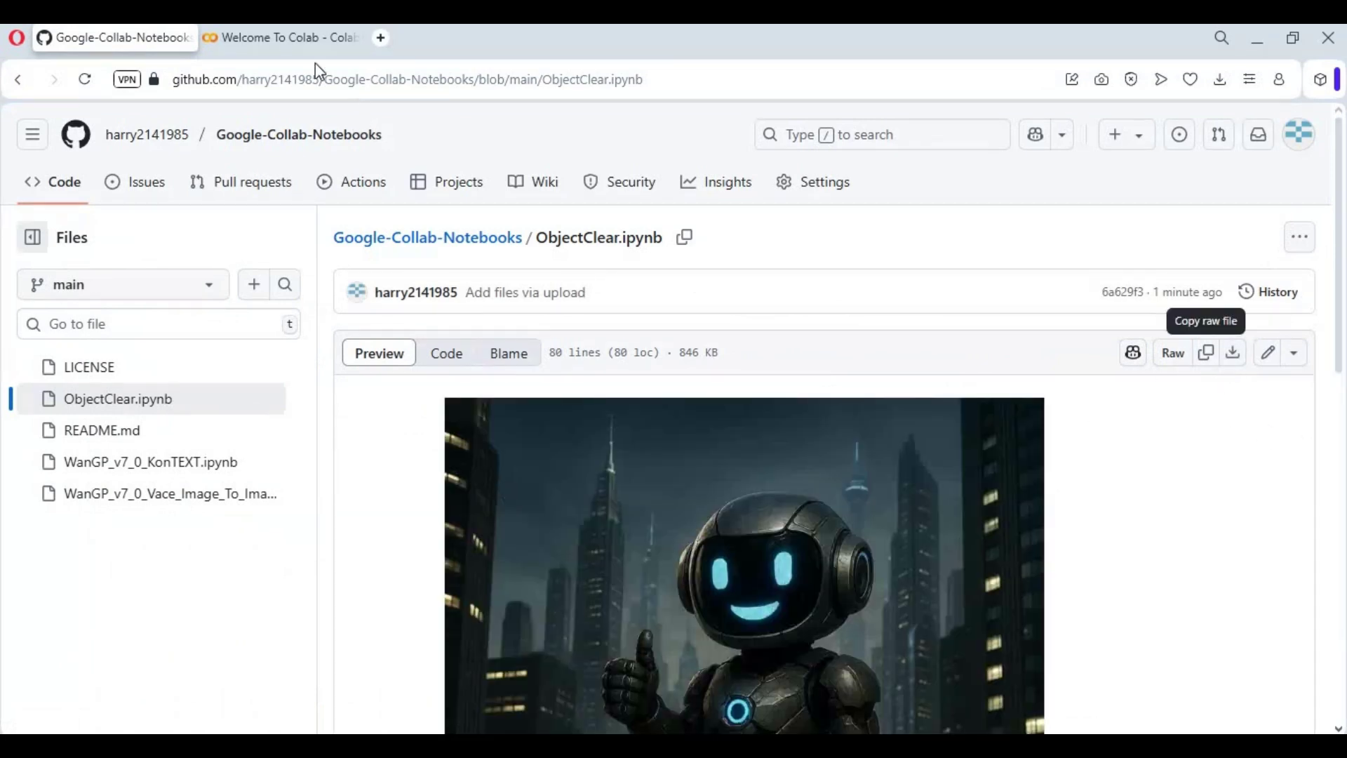
pyautogui.click(293, 43)
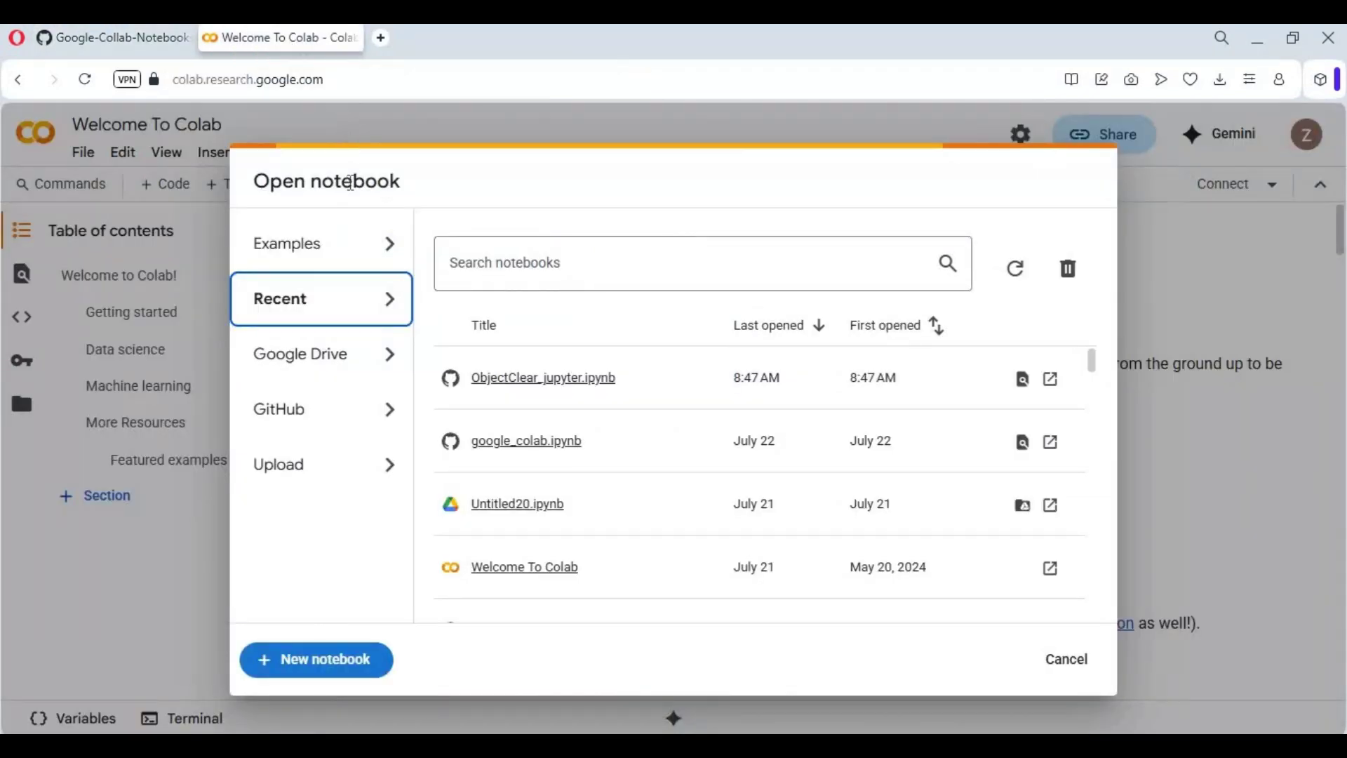
# Create a blank Untitled21.ipynb notebook and bring up its File menu.
pyautogui.click(334, 670)
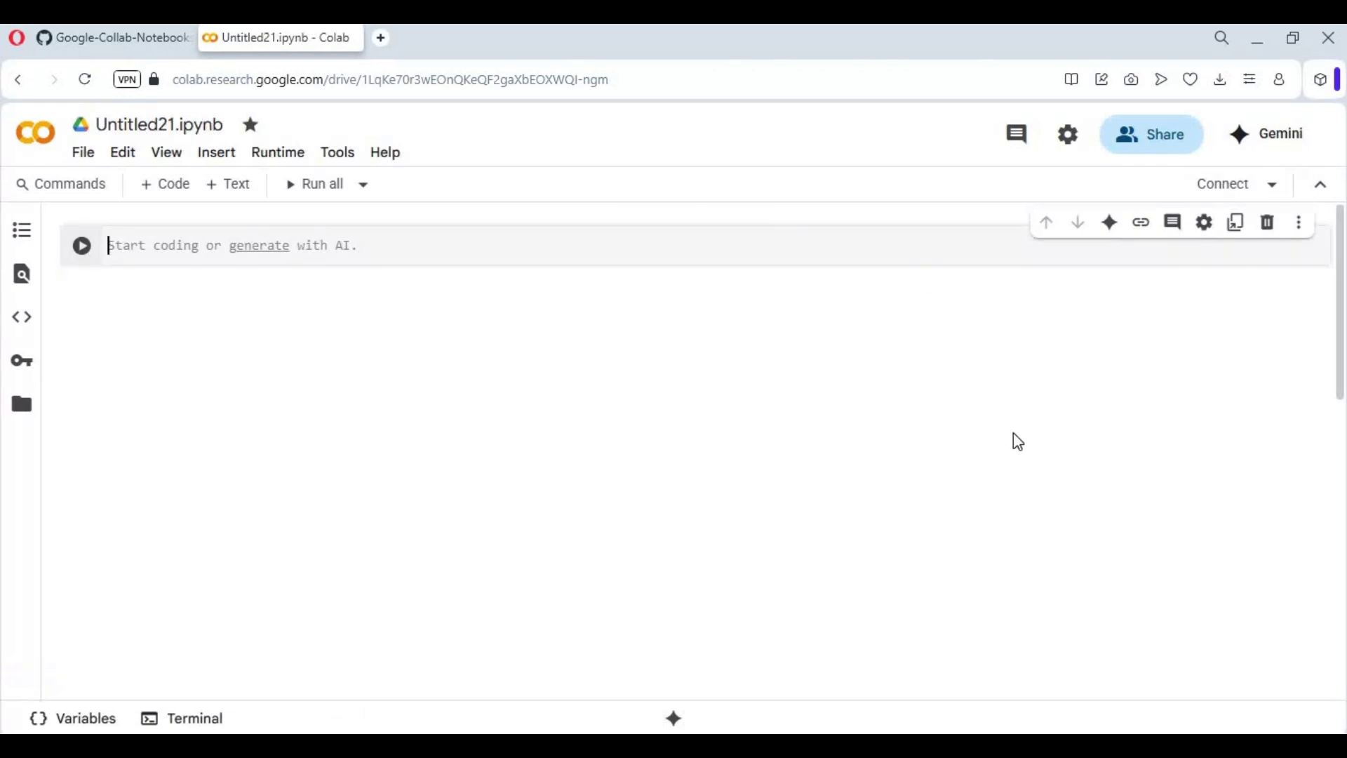
pyautogui.click(85, 154)
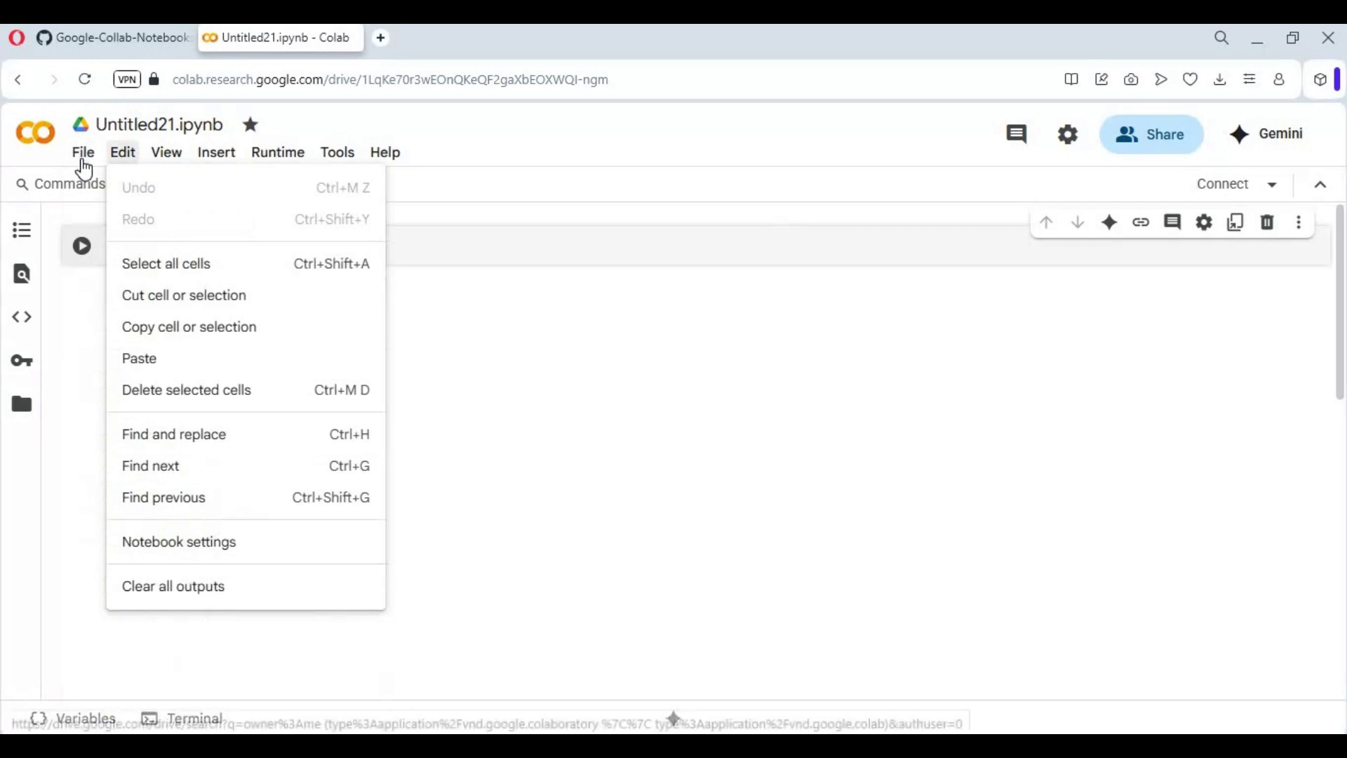
# Upload ObjectClear.ipynb from Downloads, leaving the blank notebook so it opens.
pyautogui.click(73, 325)
pyautogui.click(743, 478)
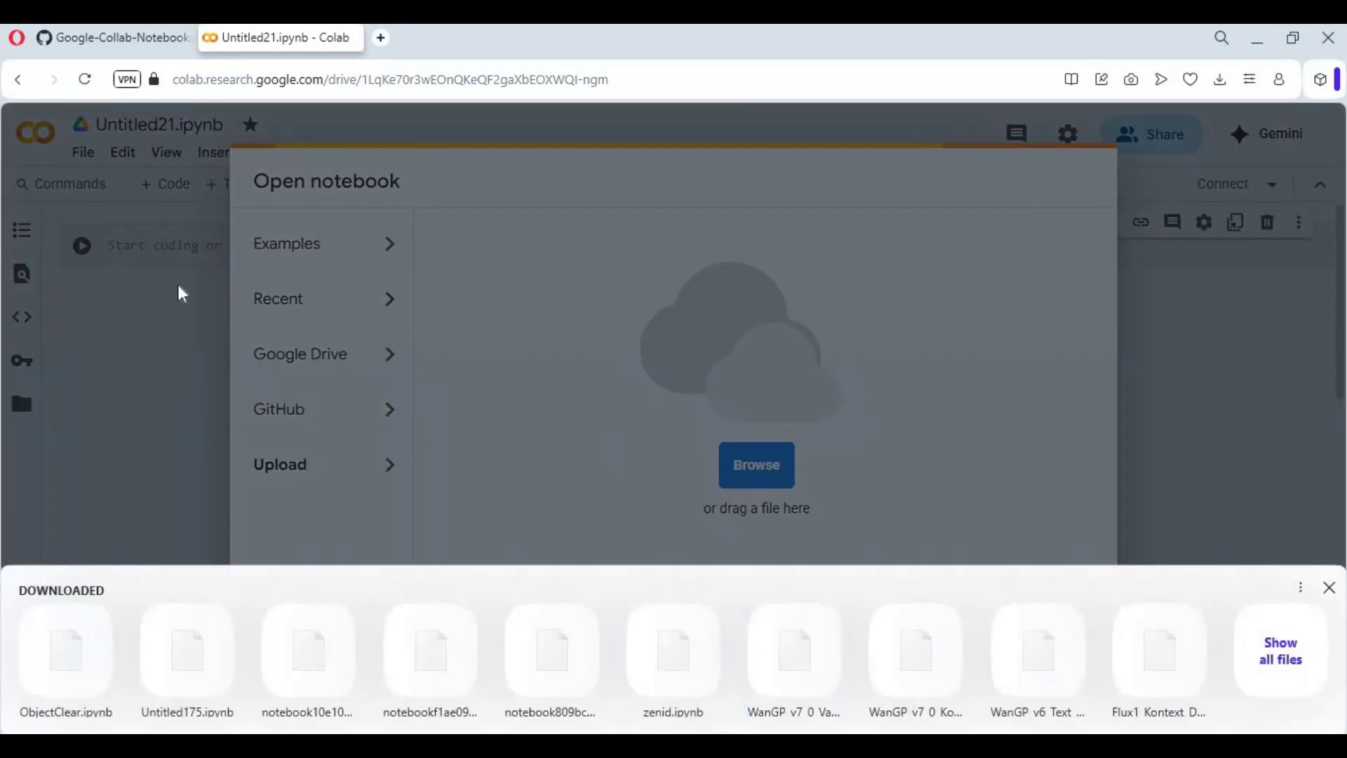
pyautogui.click(73, 653)
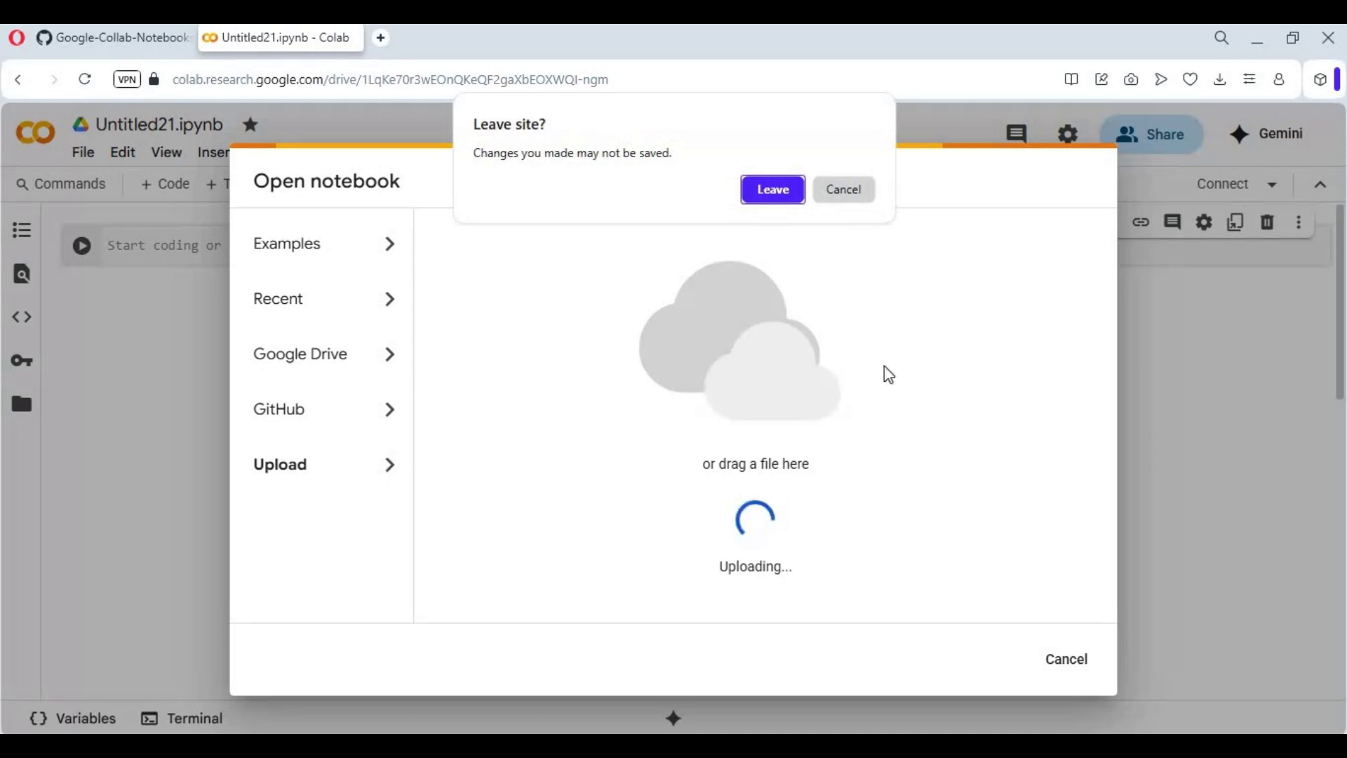
pyautogui.click(786, 187)
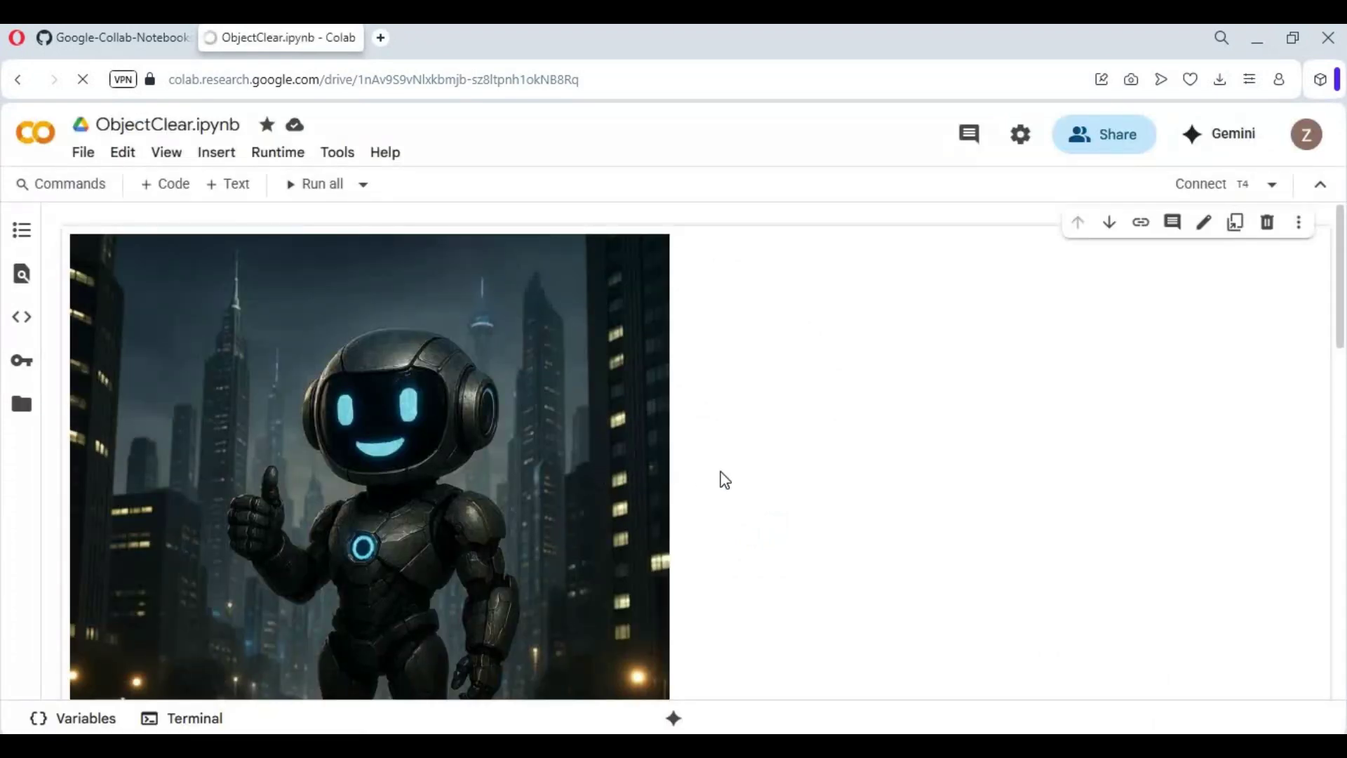
# Look over ObjectClear.ipynb and open the Runtime menu.
pyautogui.scroll(-10, 725, 480)
pyautogui.scroll(8, 716, 480)
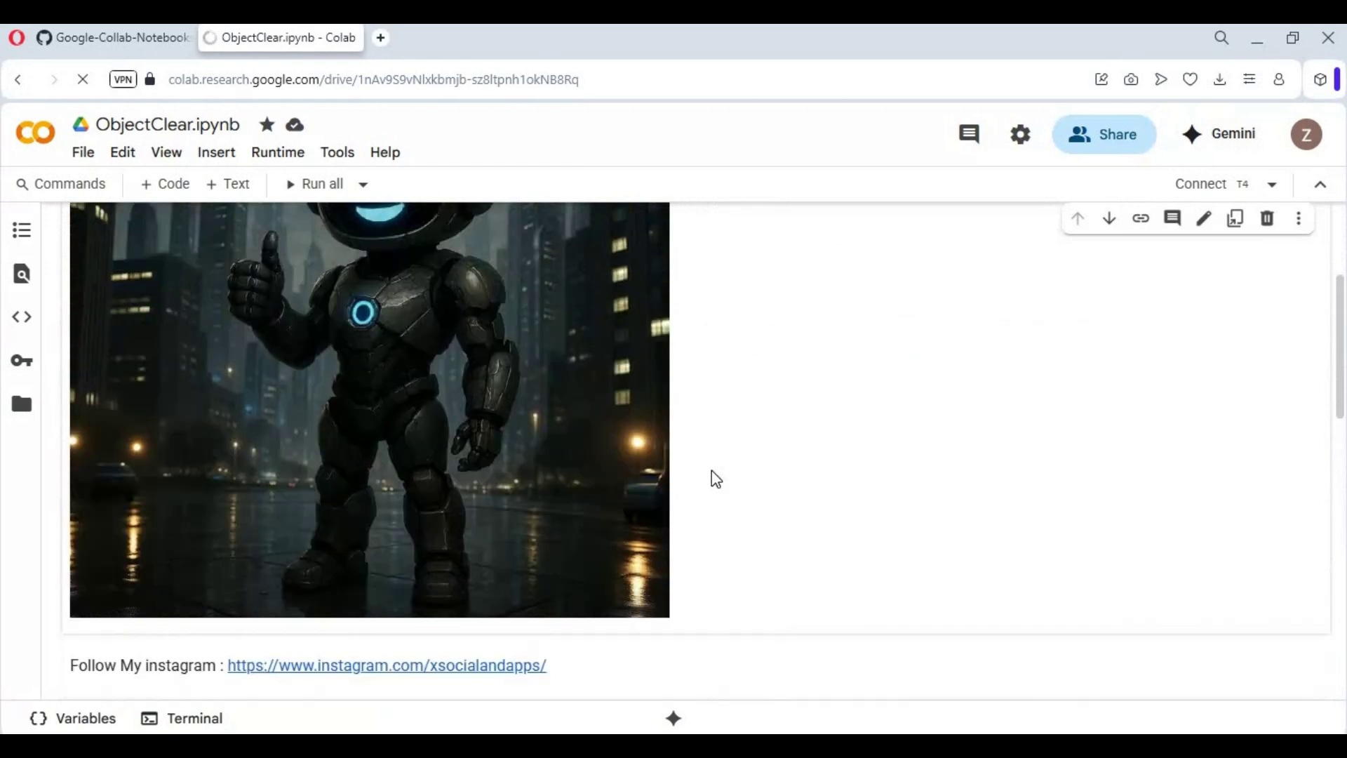
pyautogui.scroll(3, 716, 479)
pyautogui.click(275, 155)
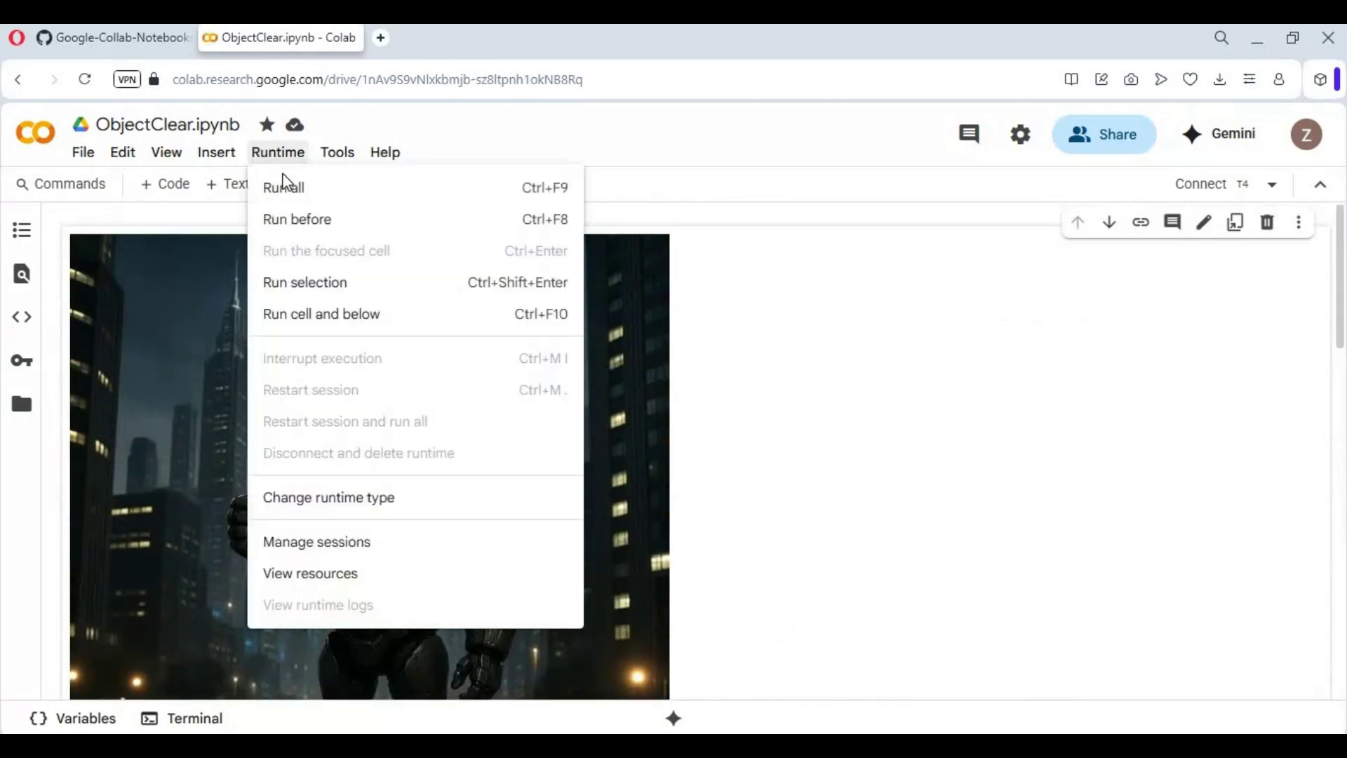
# Save T4 GPU as the runtime type and connect the notebook to it.
pyautogui.click(379, 499)
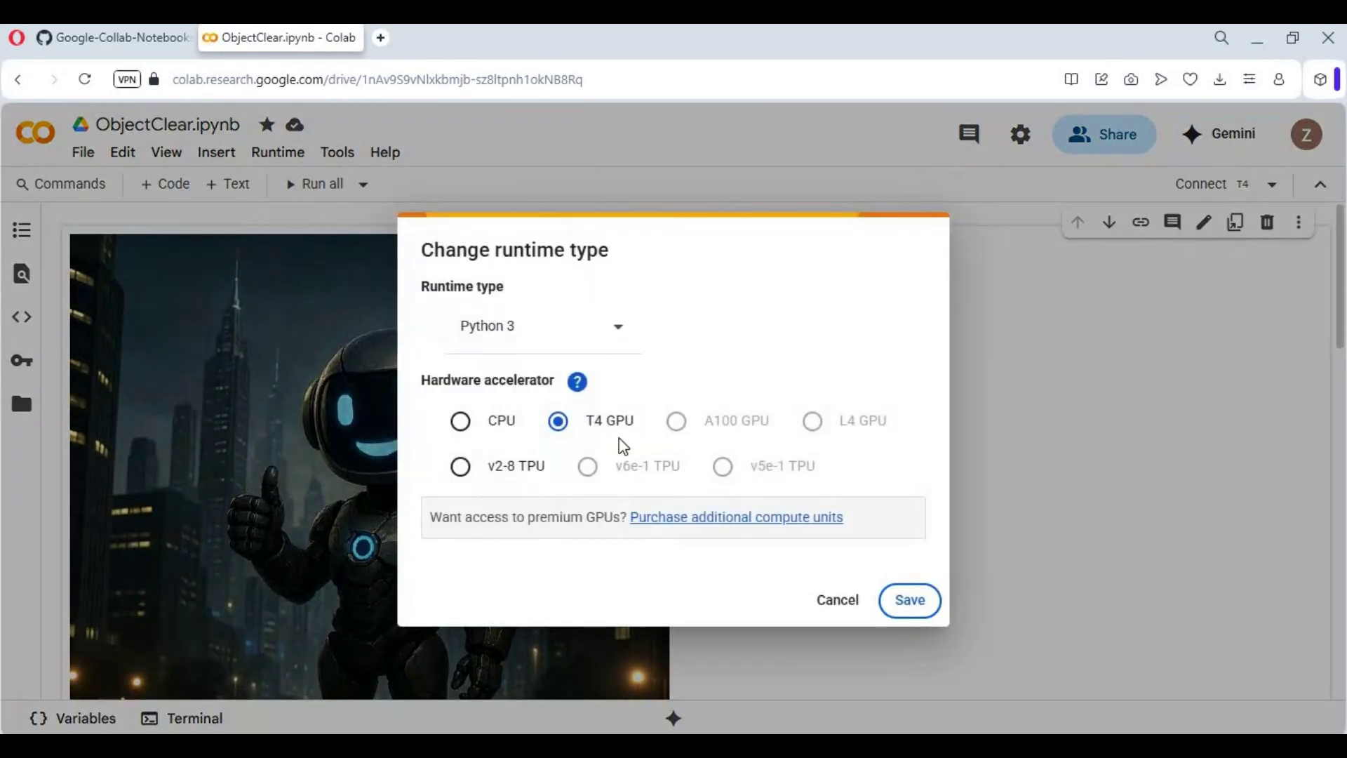
pyautogui.click(910, 600)
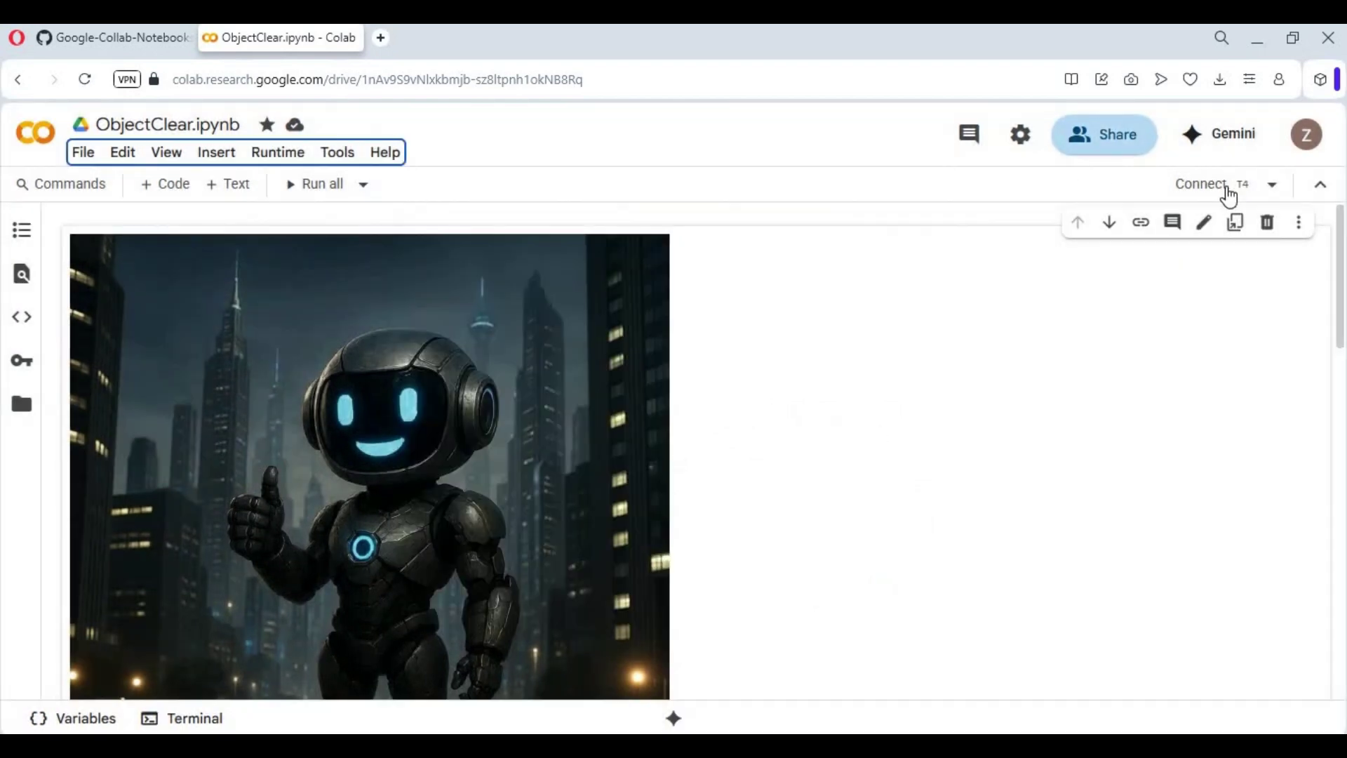
pyautogui.click(1220, 190)
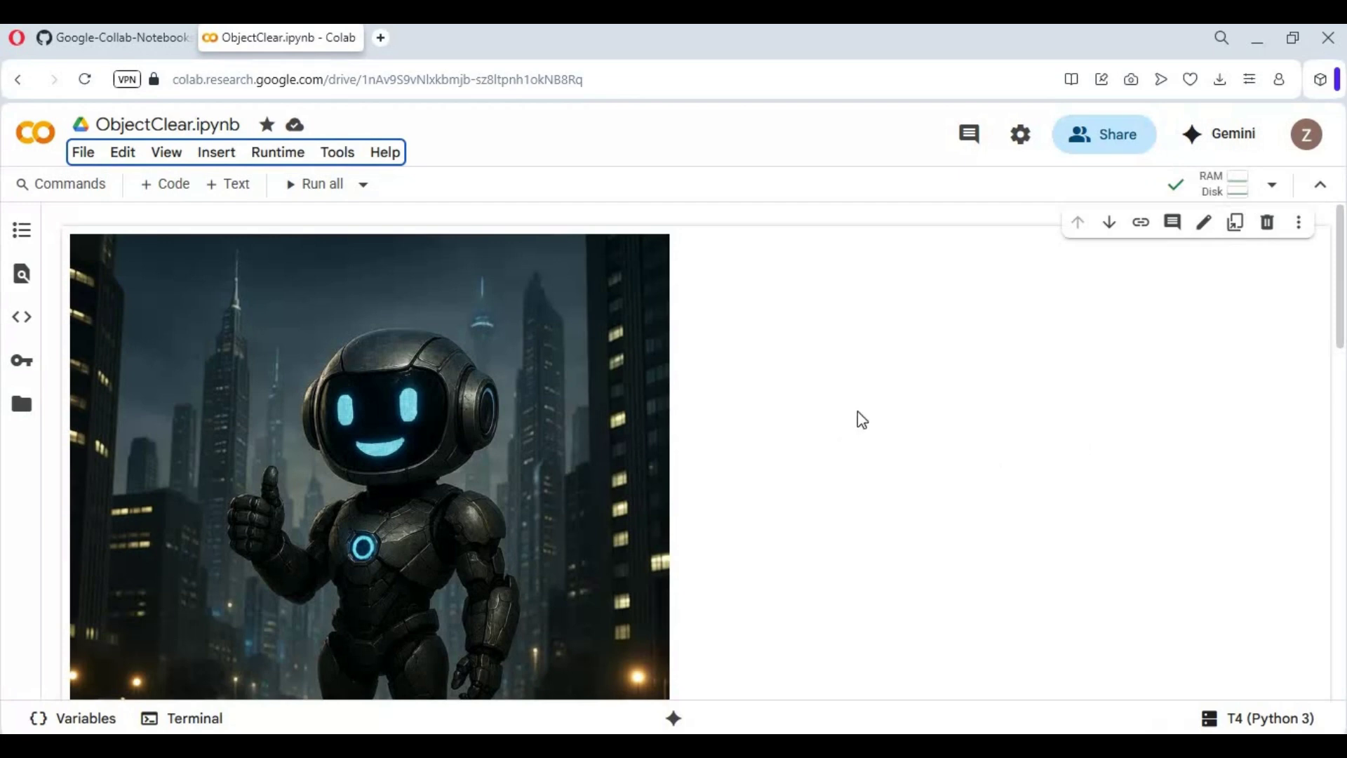
pyautogui.scroll(-7, 845, 410)
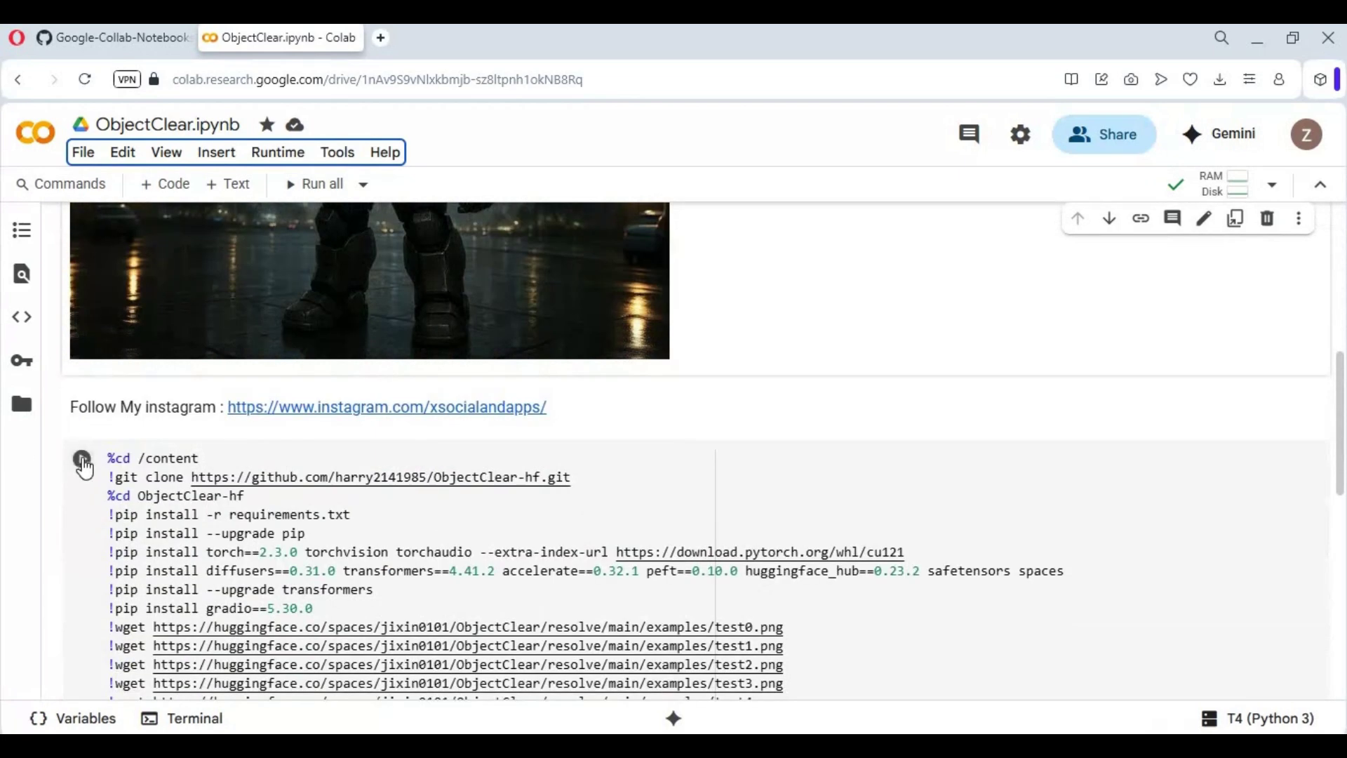
# Run the clone-and-install setup cell, cancelling the restart prompt to keep the session.
pyautogui.click(82, 461)
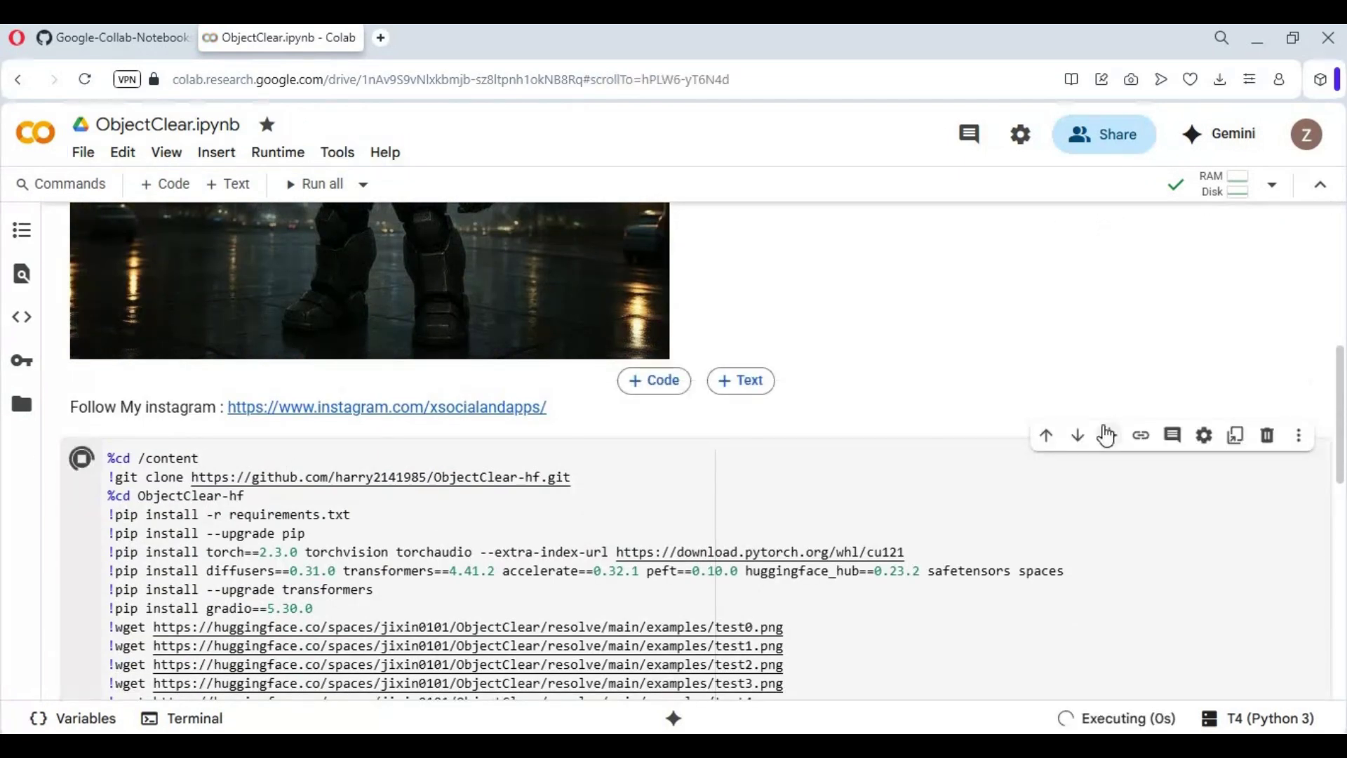
pyautogui.scroll(-5, 1103, 428)
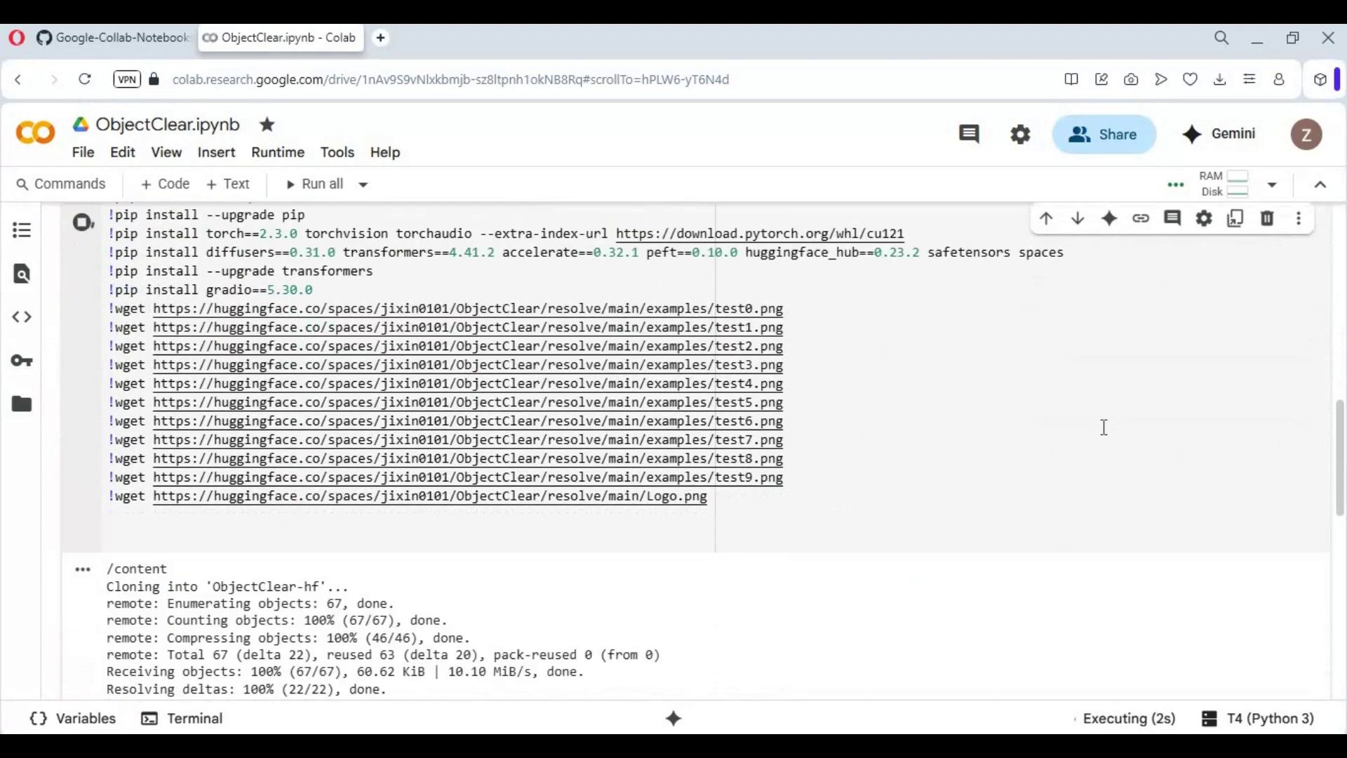
pyautogui.scroll(-4, 1099, 430)
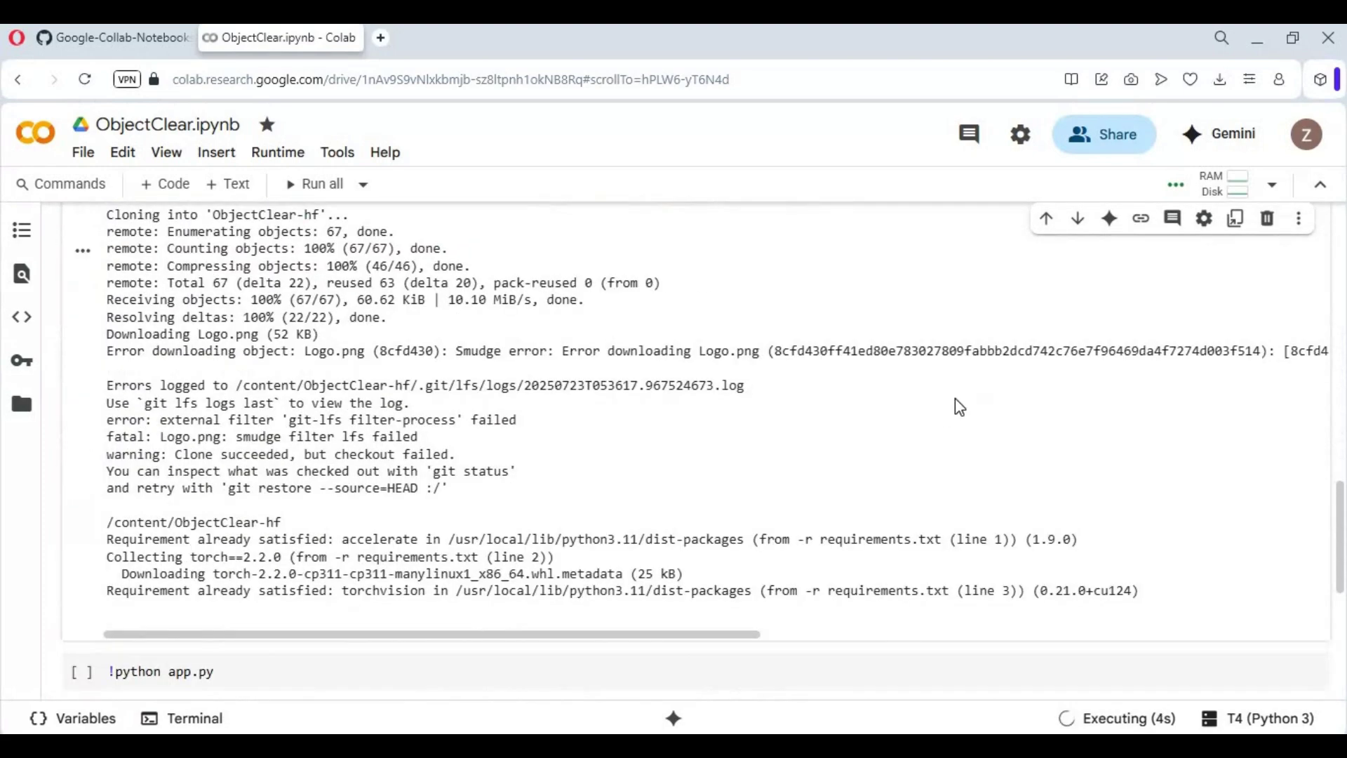
pyautogui.scroll(-10, 954, 397)
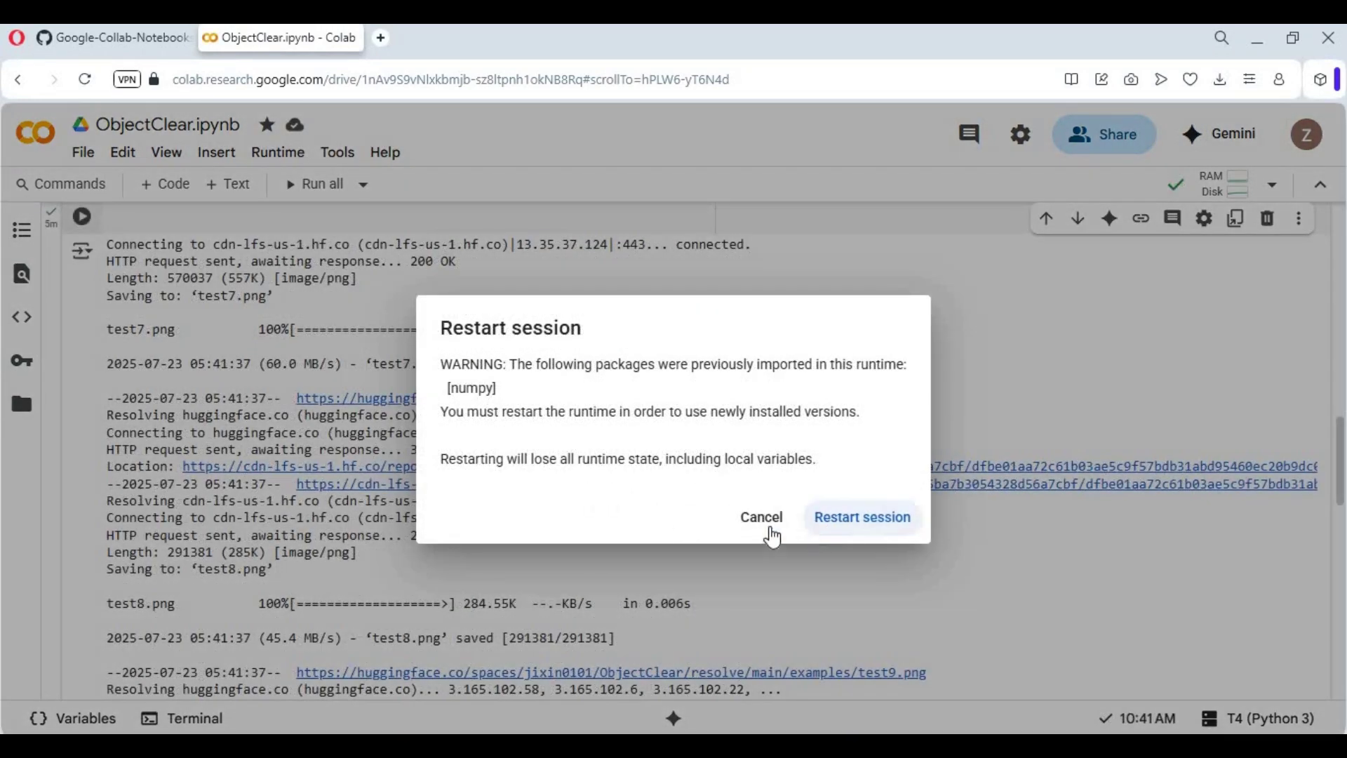
pyautogui.click(761, 519)
pyautogui.scroll(-1, 472, 544)
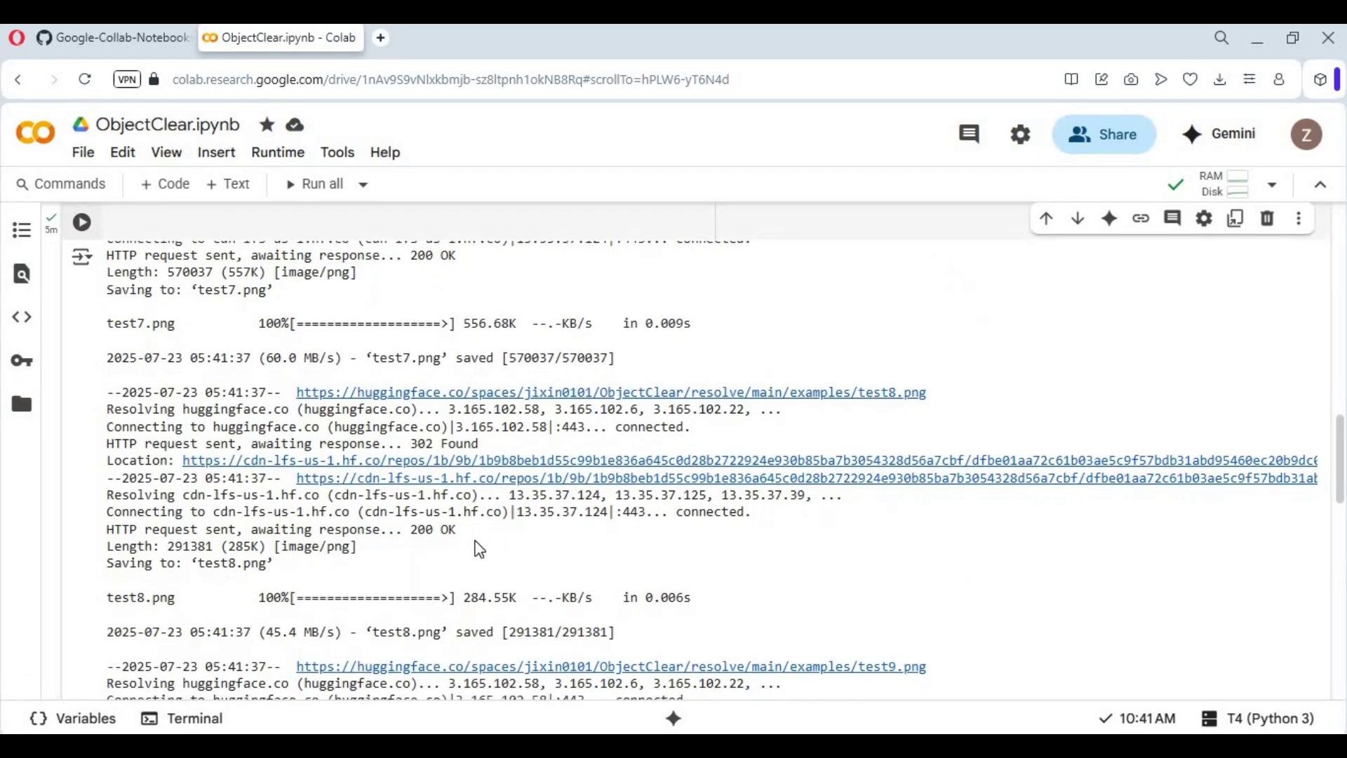
pyautogui.scroll(-10, 729, 508)
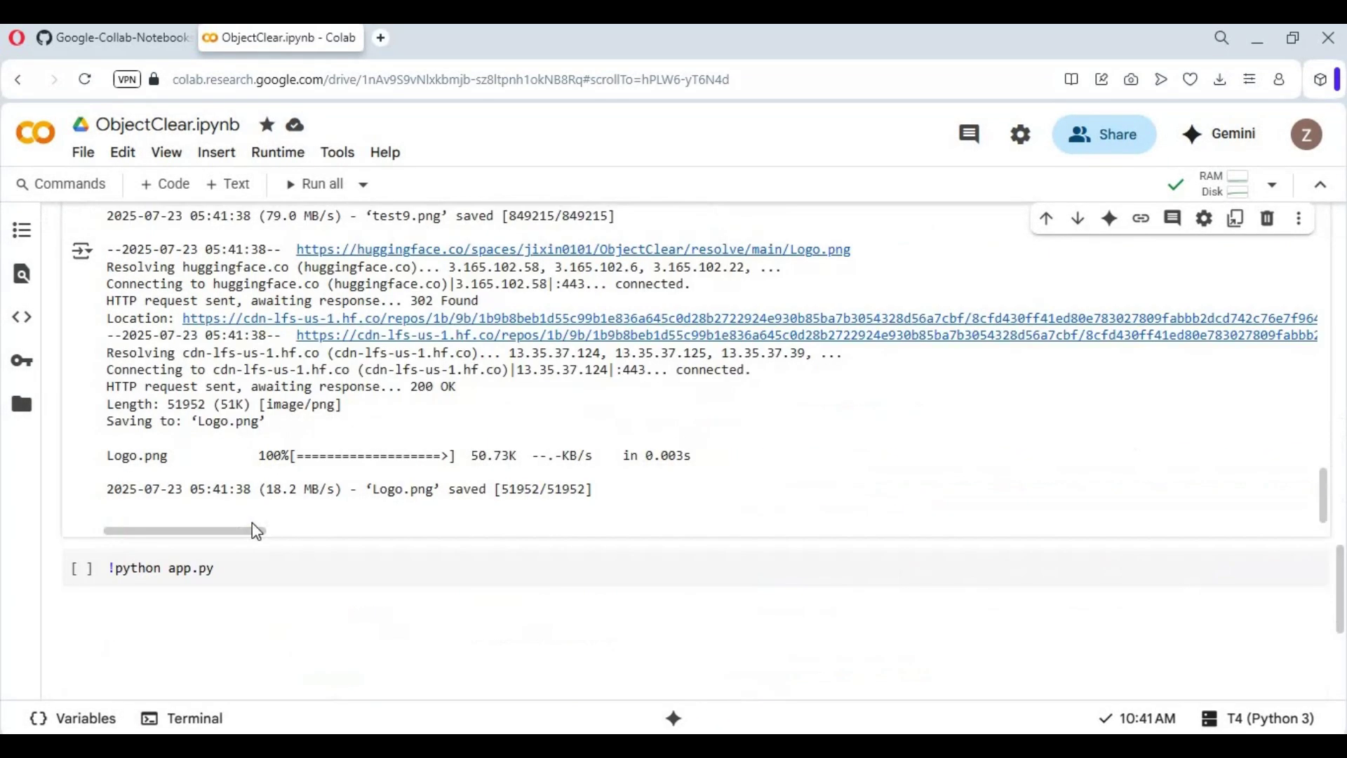
# Run the !python app.py cell and open the gradio.live demo link it prints.
pyautogui.click(82, 569)
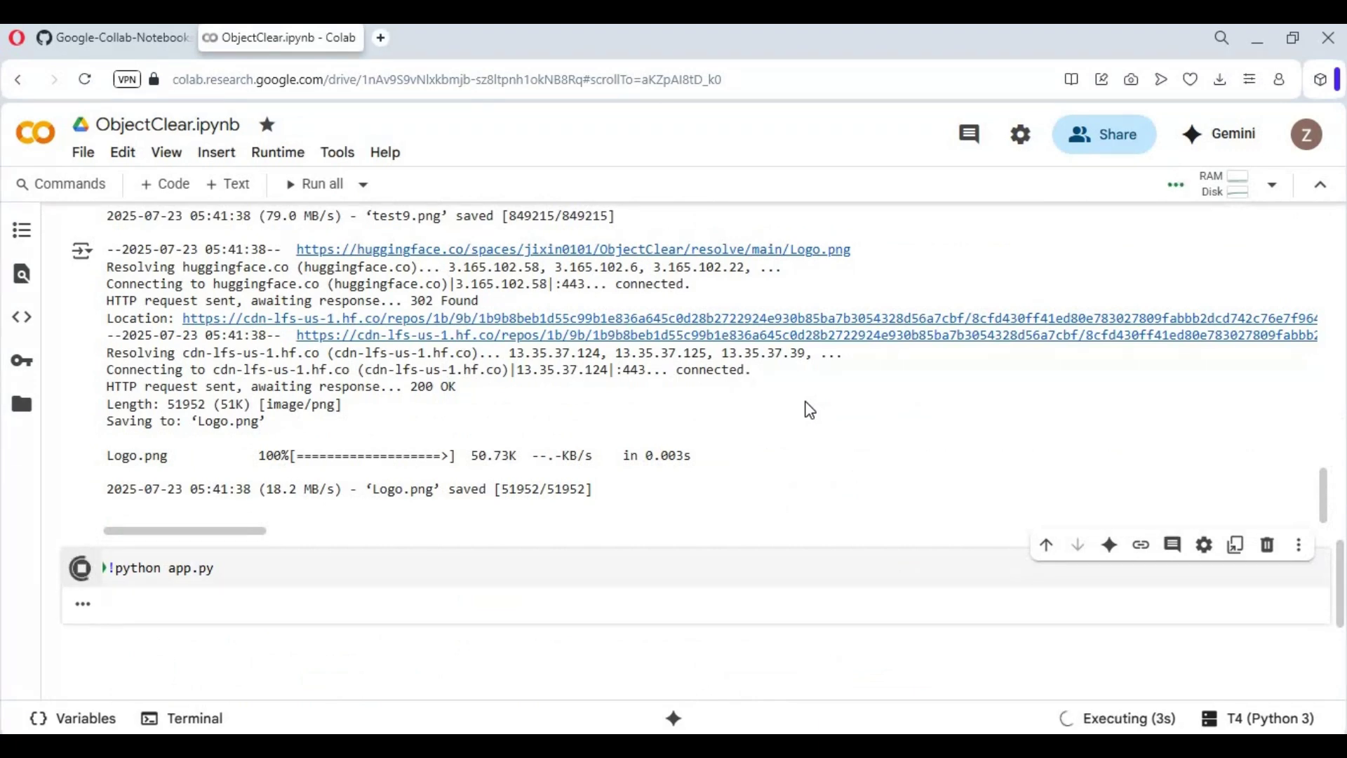
pyautogui.scroll(-2, 810, 410)
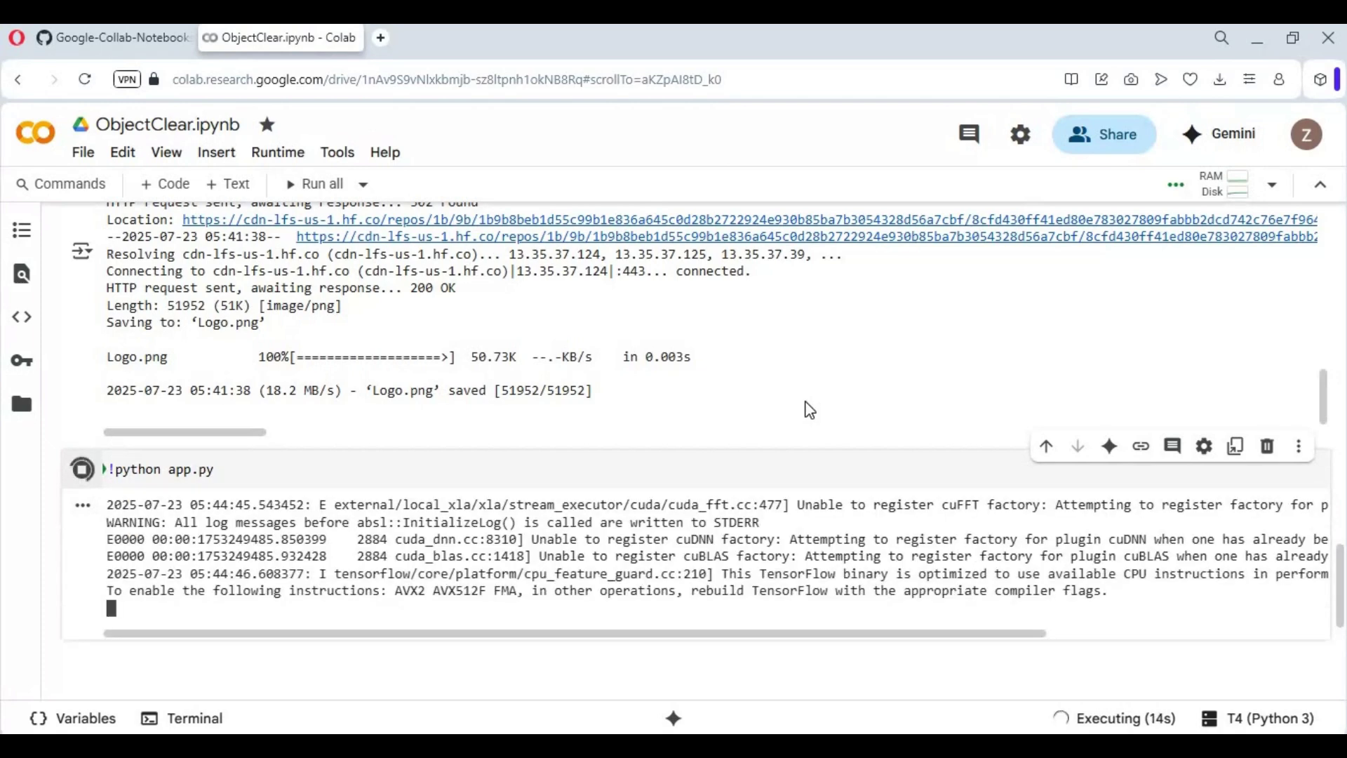
pyautogui.scroll(-1, 810, 410)
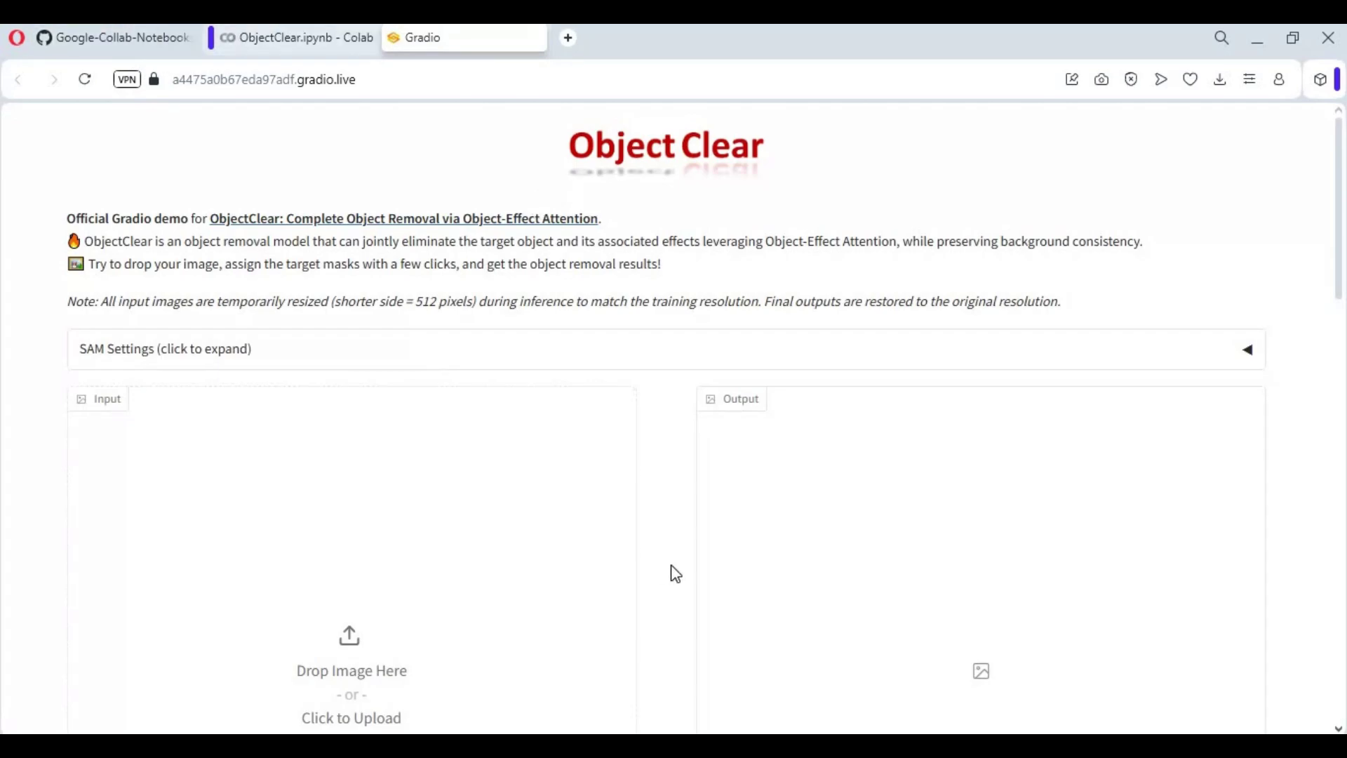
# Upload image (5).png, the woman holding the YouTube logo card, as the input.
pyautogui.scroll(-1, 676, 574)
pyautogui.scroll(-10, 675, 574)
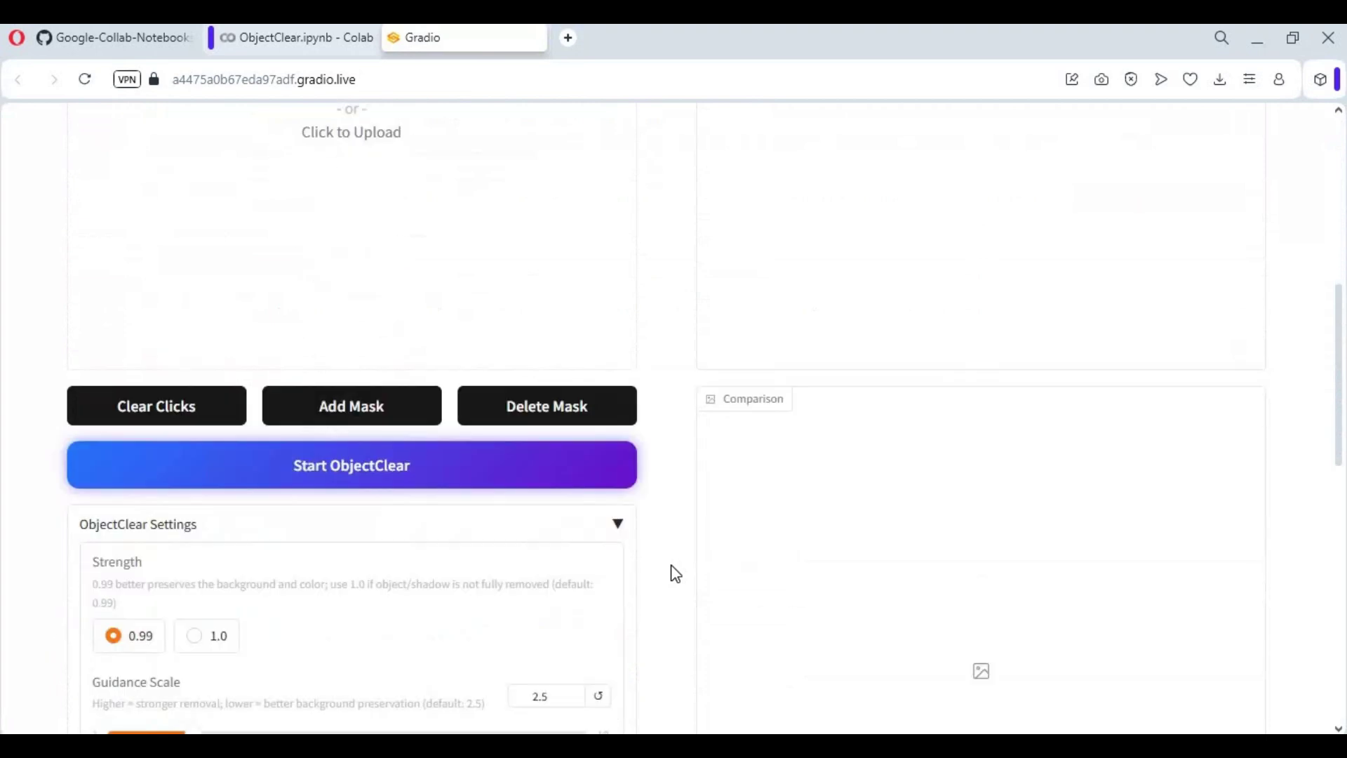
pyautogui.scroll(-4, 671, 571)
pyautogui.scroll(20, 416, 526)
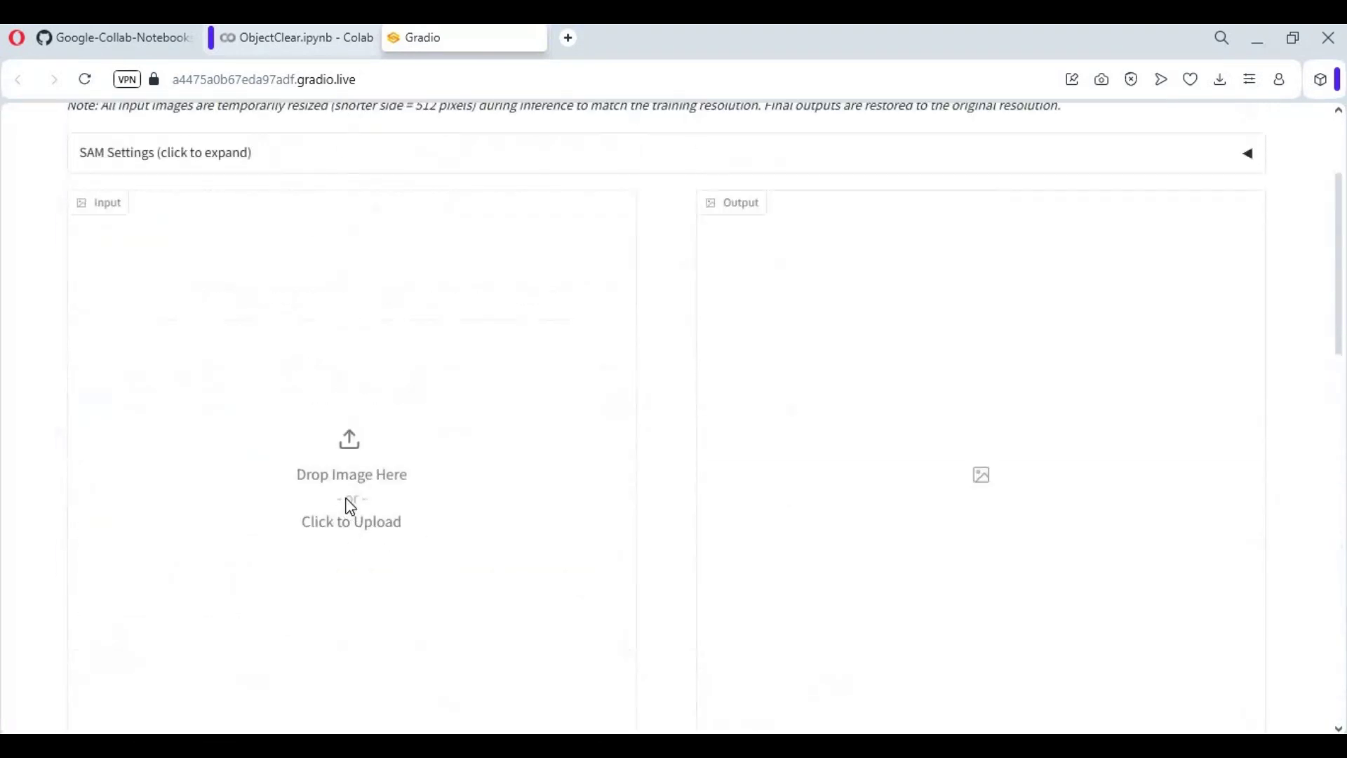
pyautogui.click(349, 507)
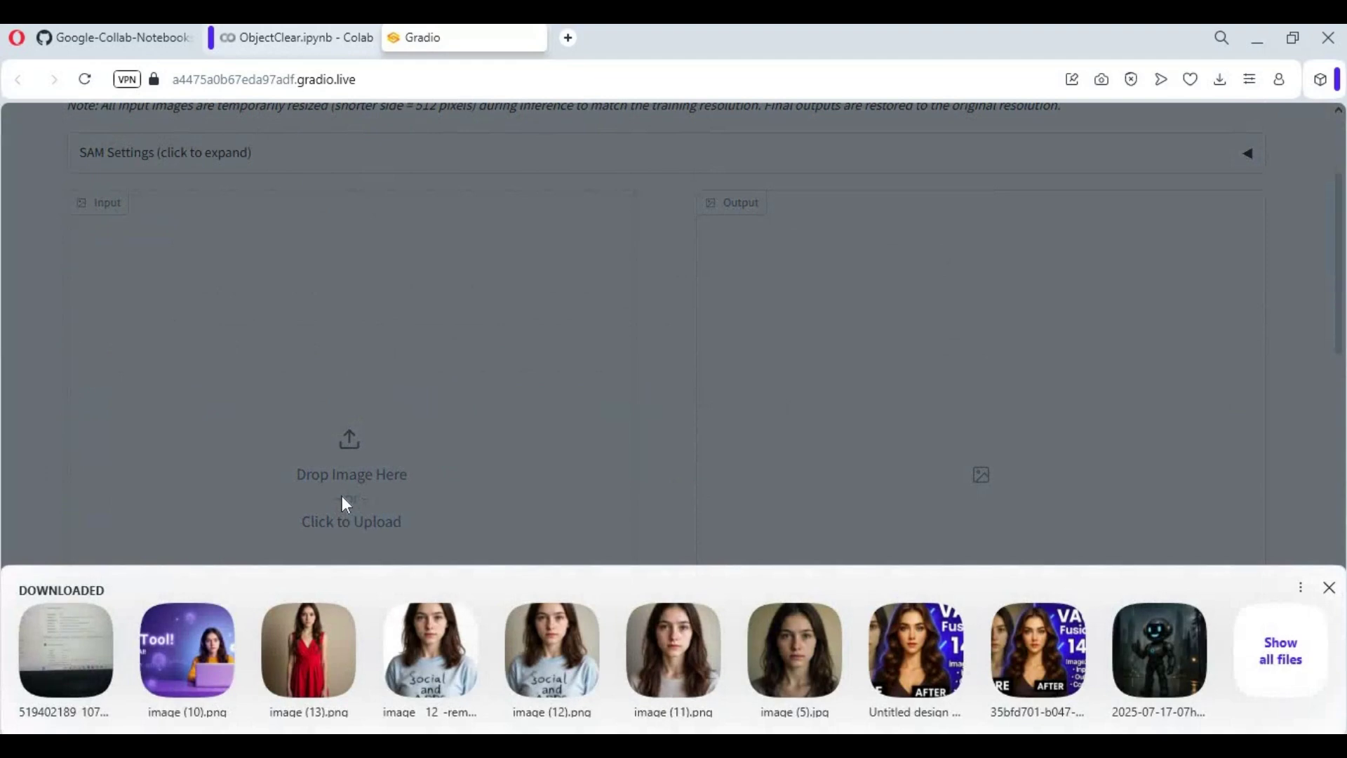
pyautogui.click(795, 649)
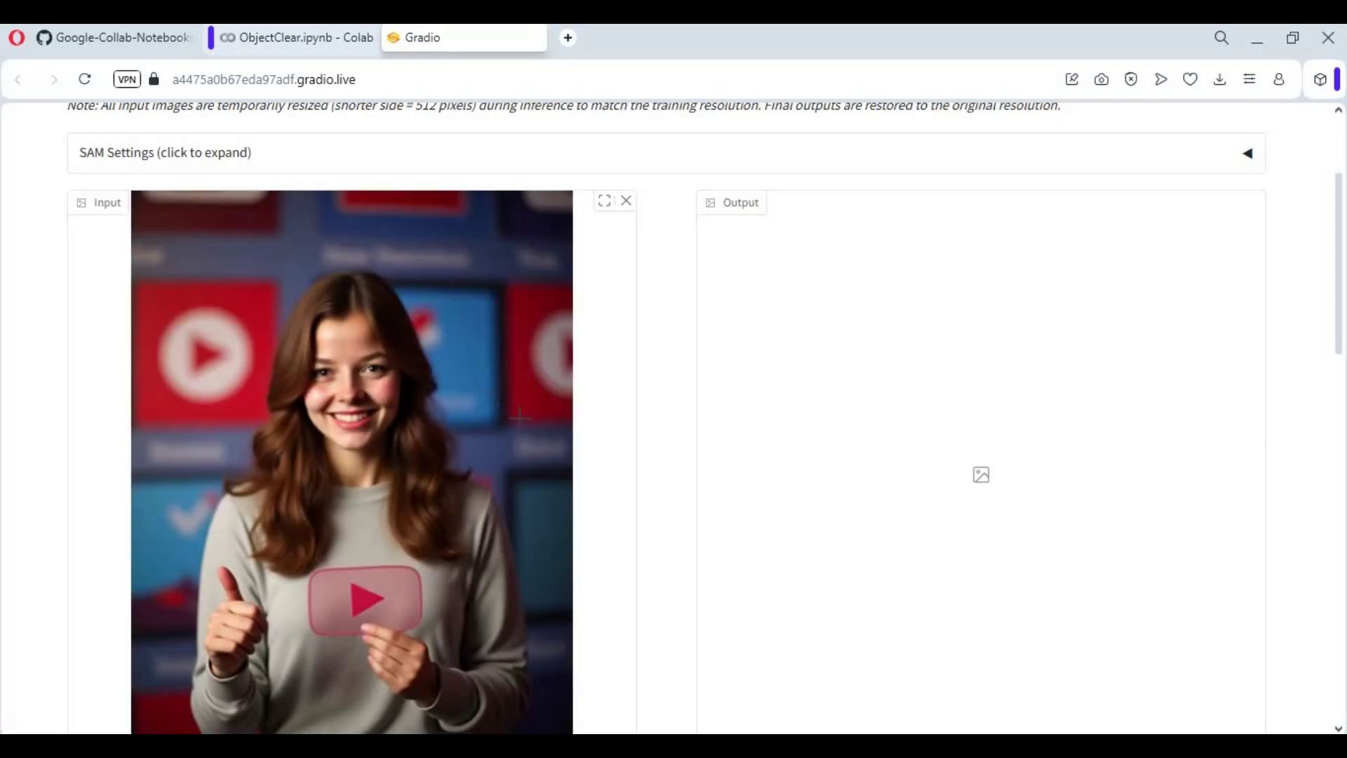
# Mask the YouTube play-button card in the woman's hands and start ObjectClear removal.
pyautogui.scroll(-4, 574, 421)
pyautogui.scroll(3, 353, 586)
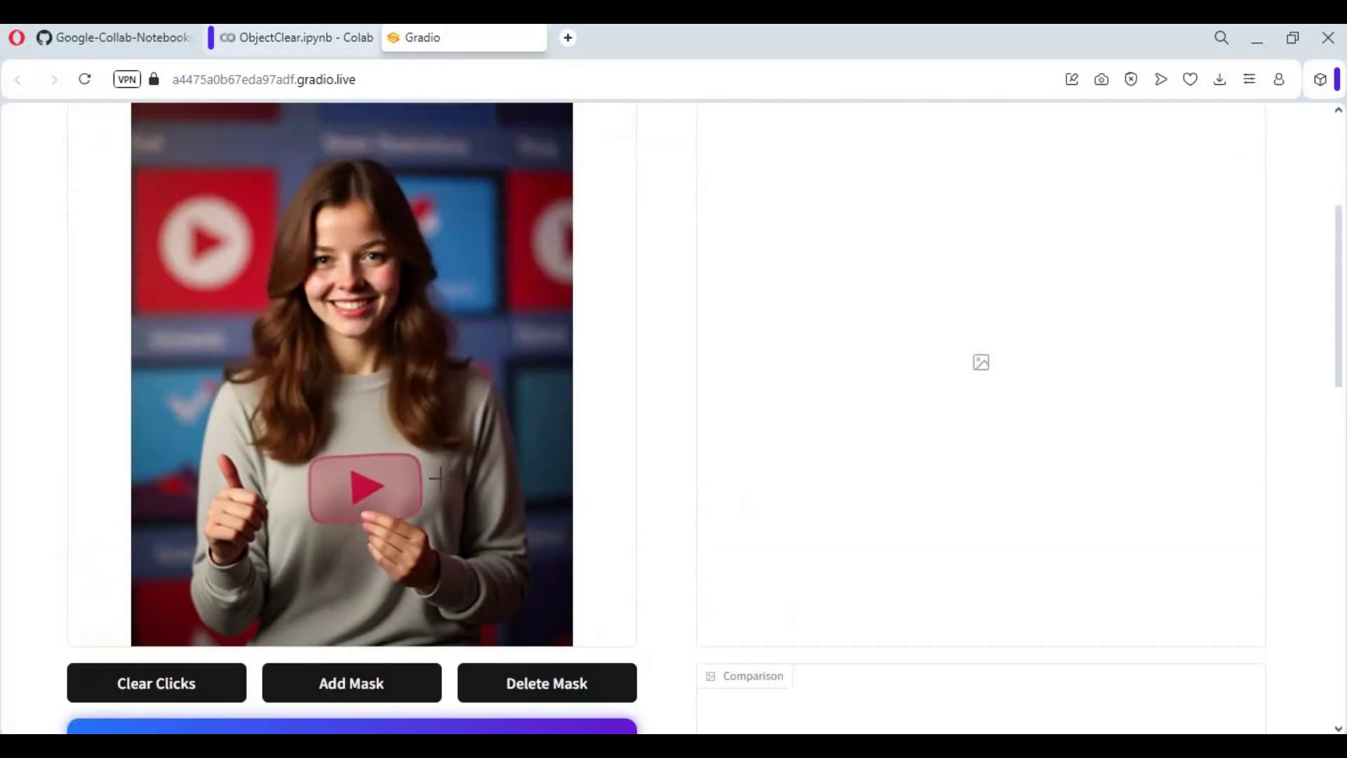
pyautogui.click(353, 579)
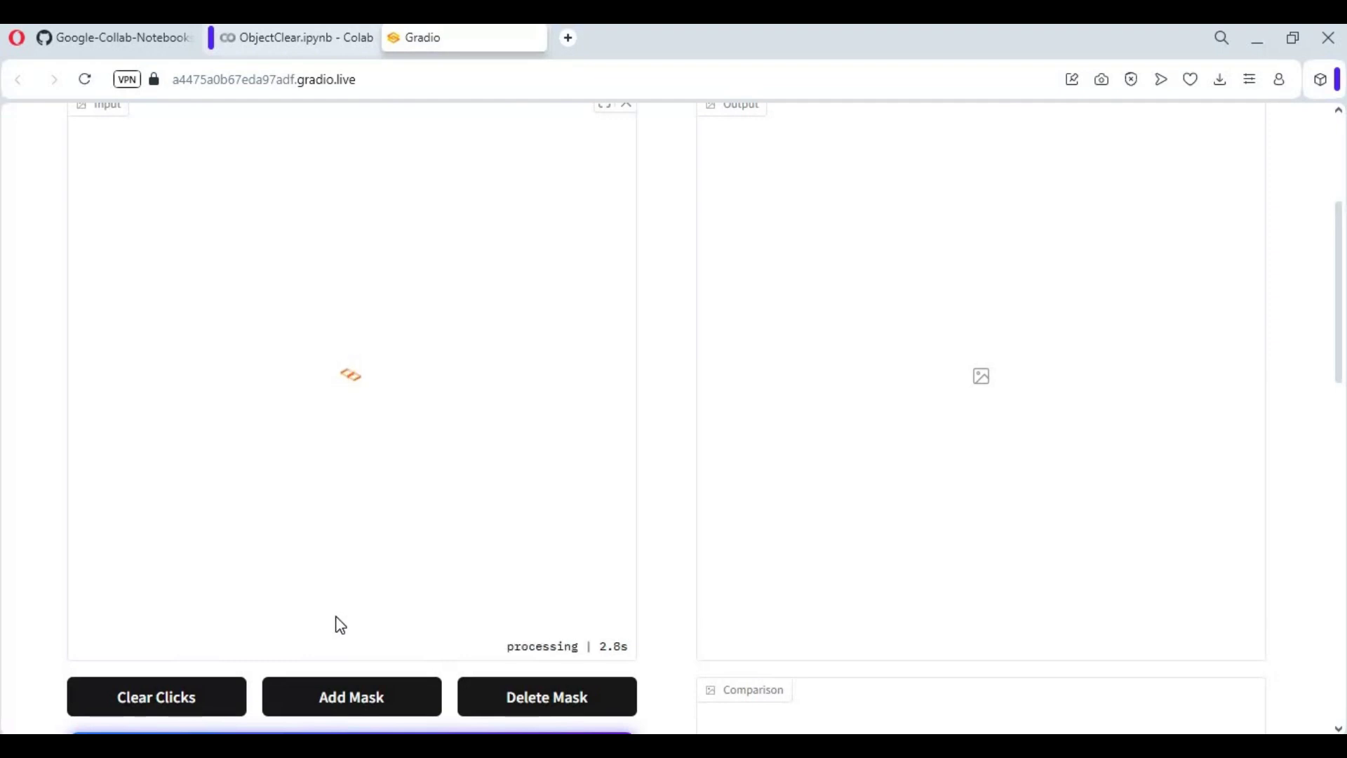
pyautogui.scroll(-5, 386, 534)
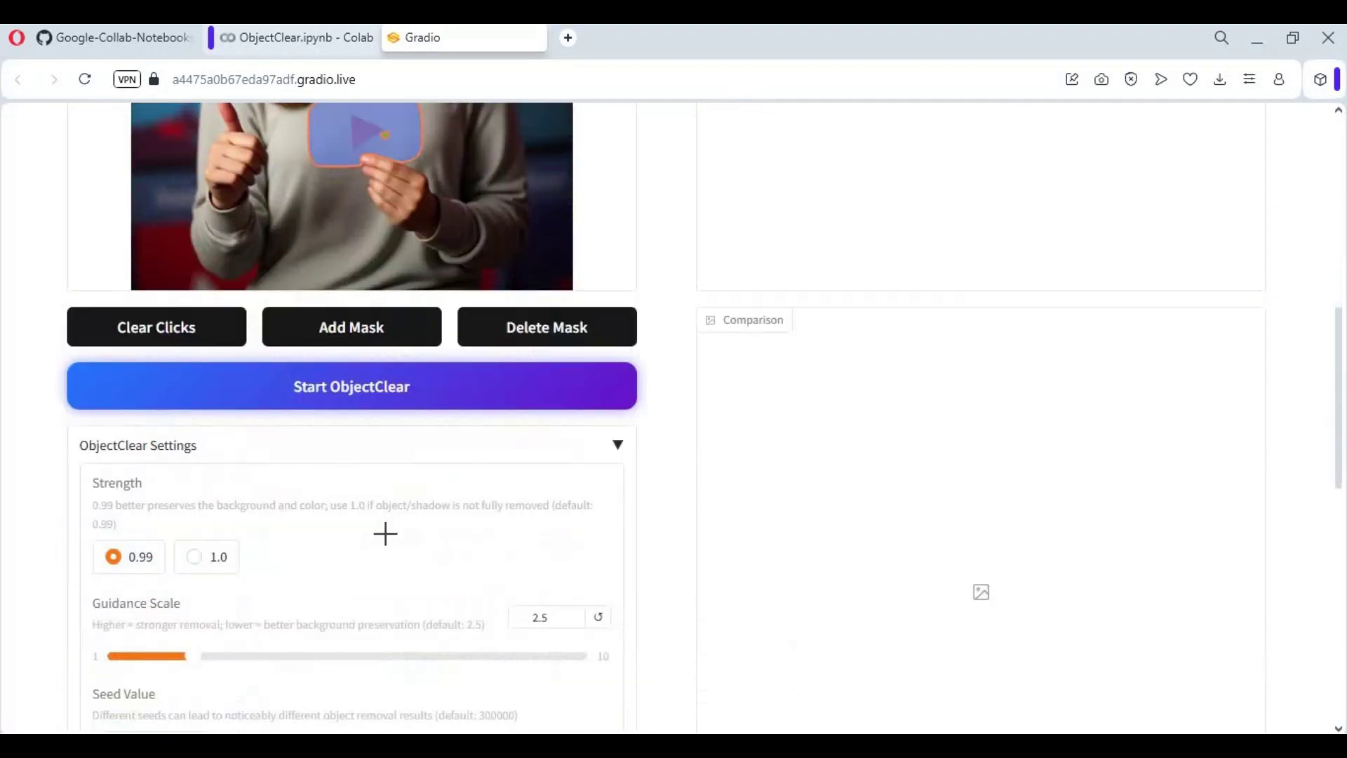
pyautogui.scroll(4, 385, 541)
pyautogui.click(385, 406)
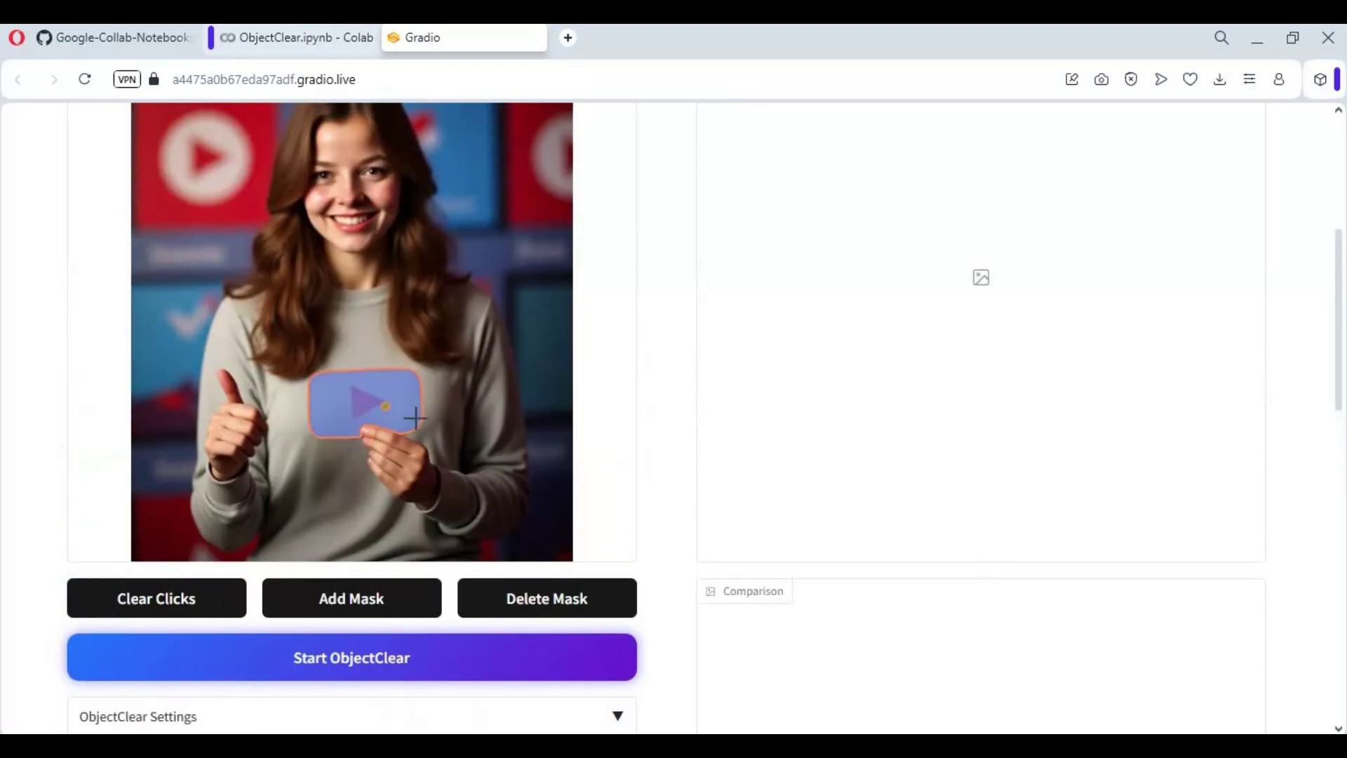
pyautogui.click(423, 663)
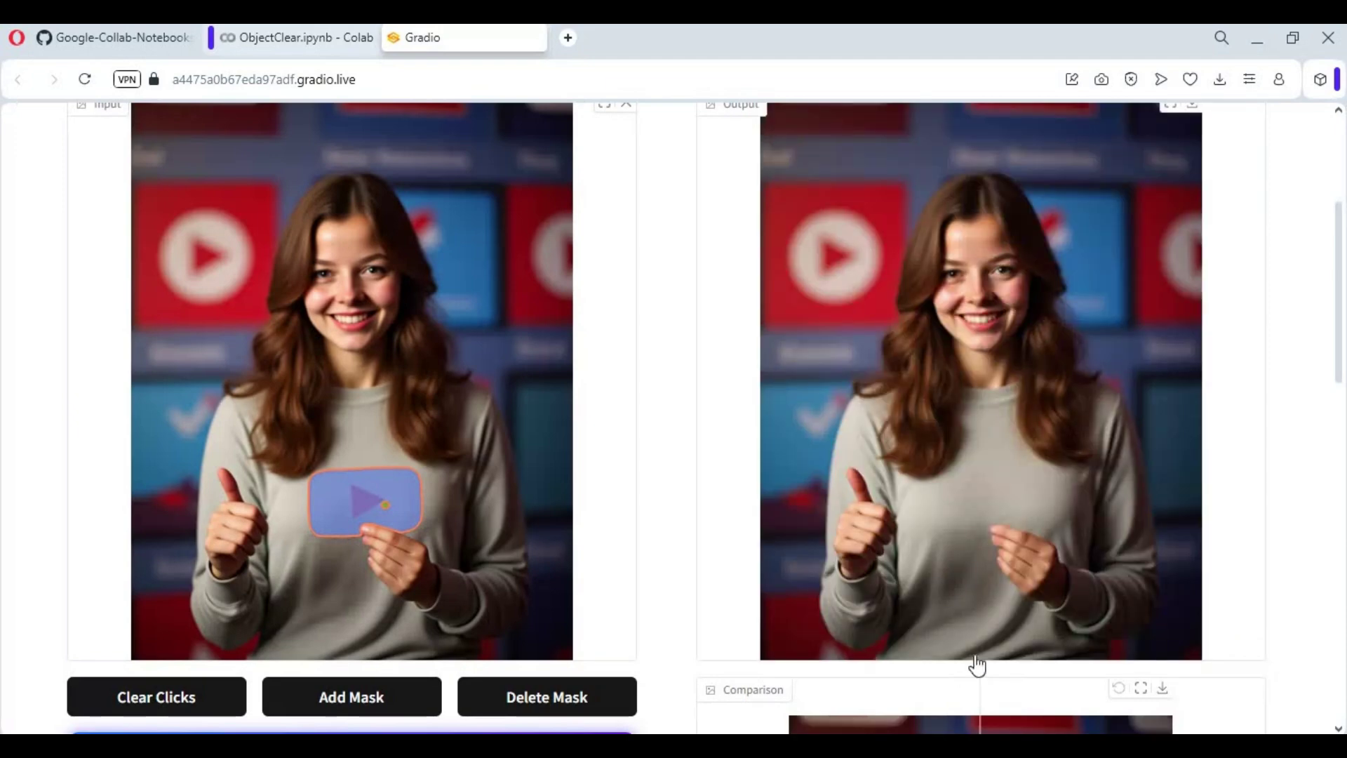
# Scroll down to the Comparison slider pairing the original photo with the card-free result.
pyautogui.scroll(-7, 1006, 529)
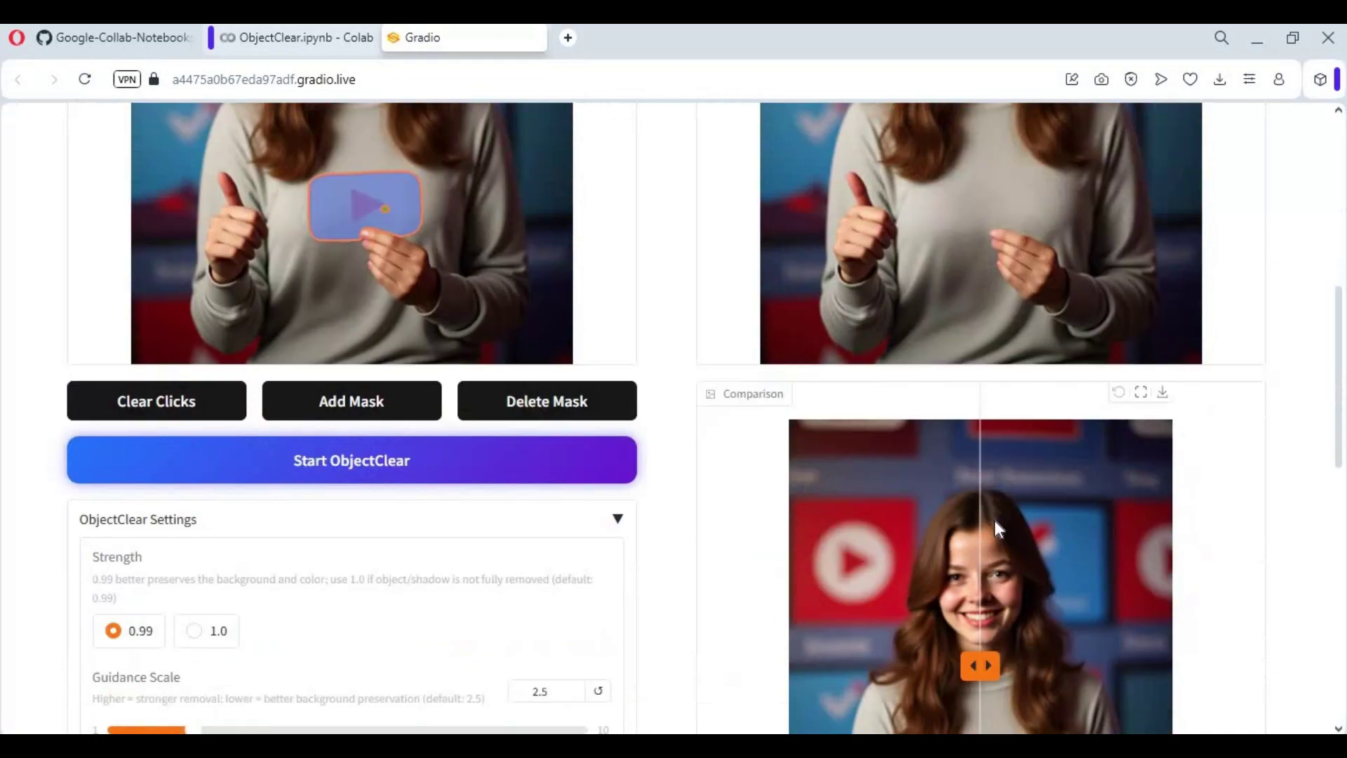